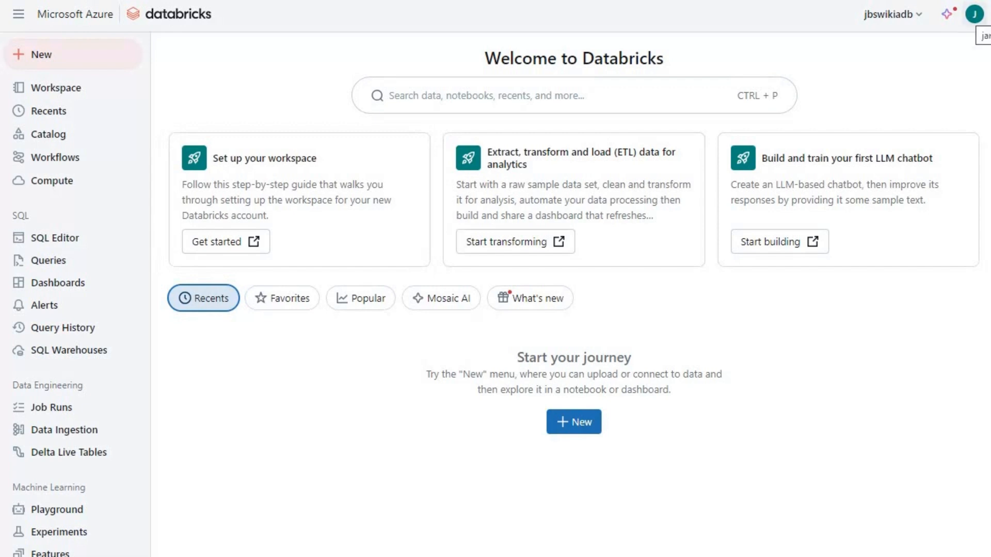
Open the Databricks workspace Users management page from Settings > Identity and access
left_click(974, 14)
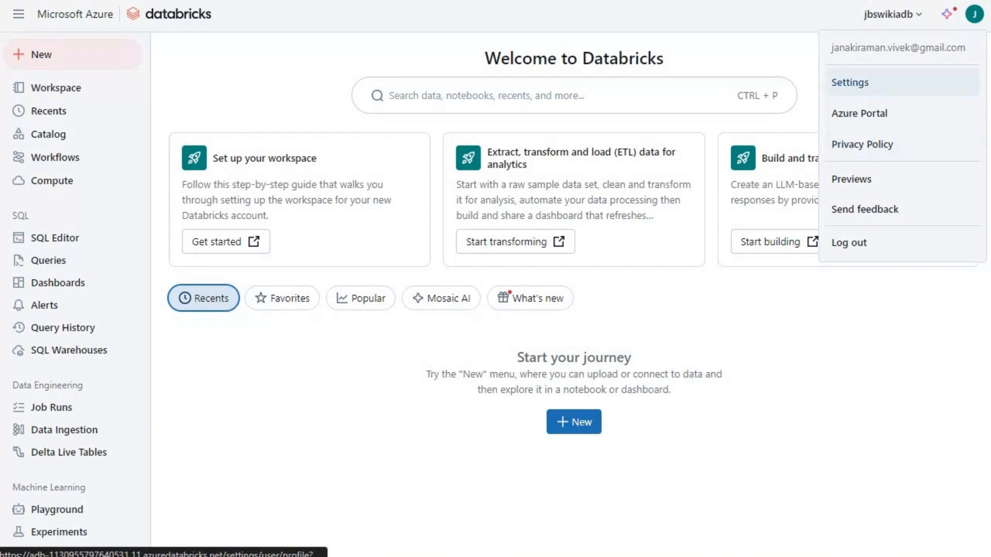
left_click(850, 82)
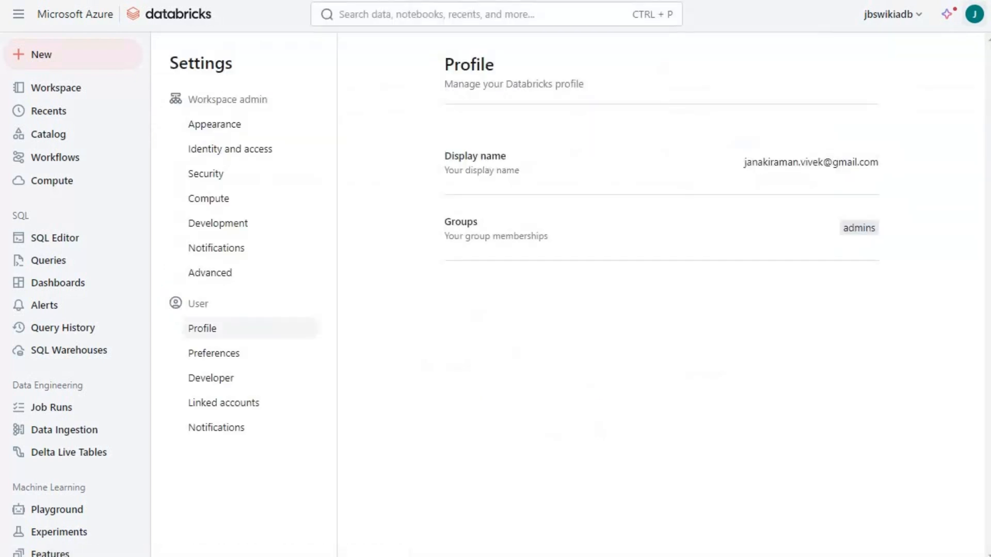
left_click(230, 149)
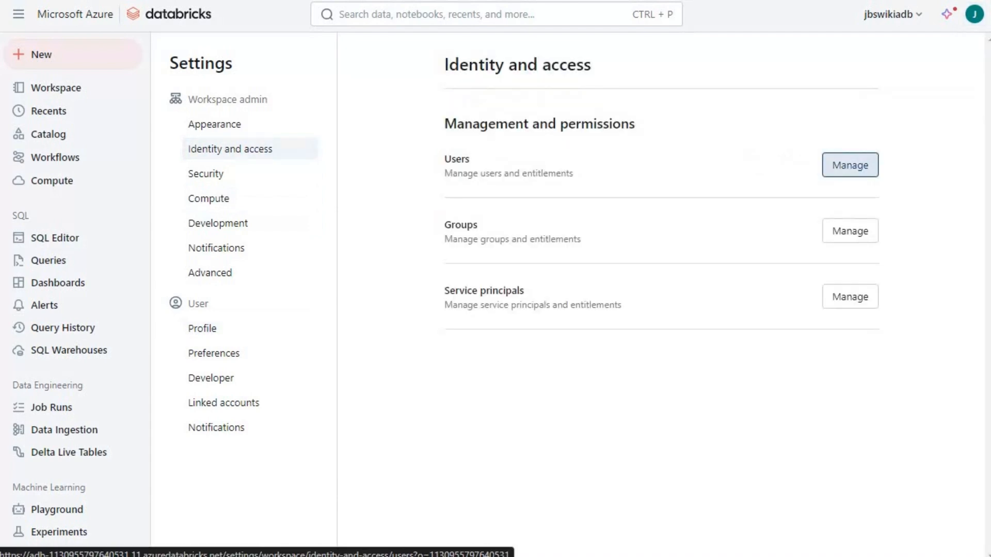
left_click(850, 166)
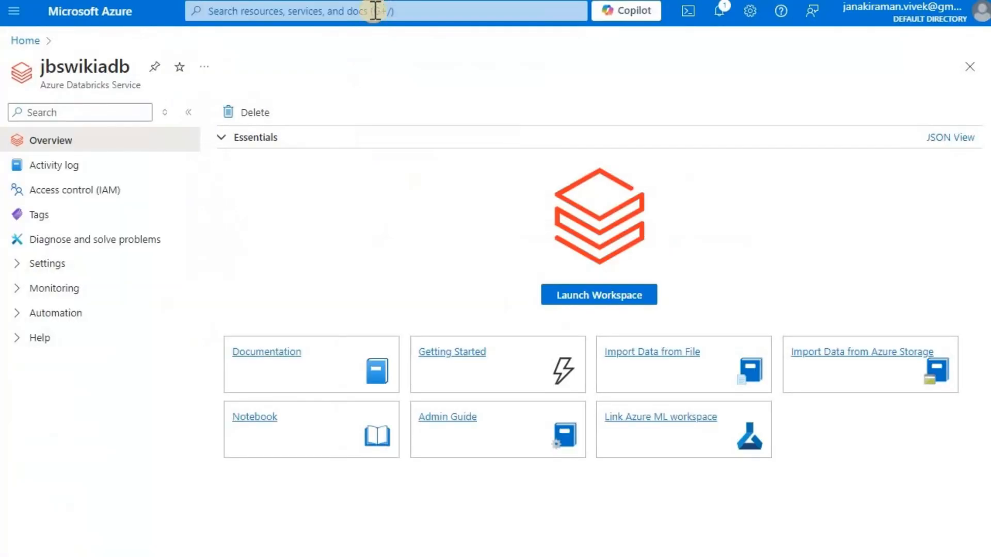
Find Microsoft Entra ID, open its Users list, and start an external user invitation
left_click(375, 10)
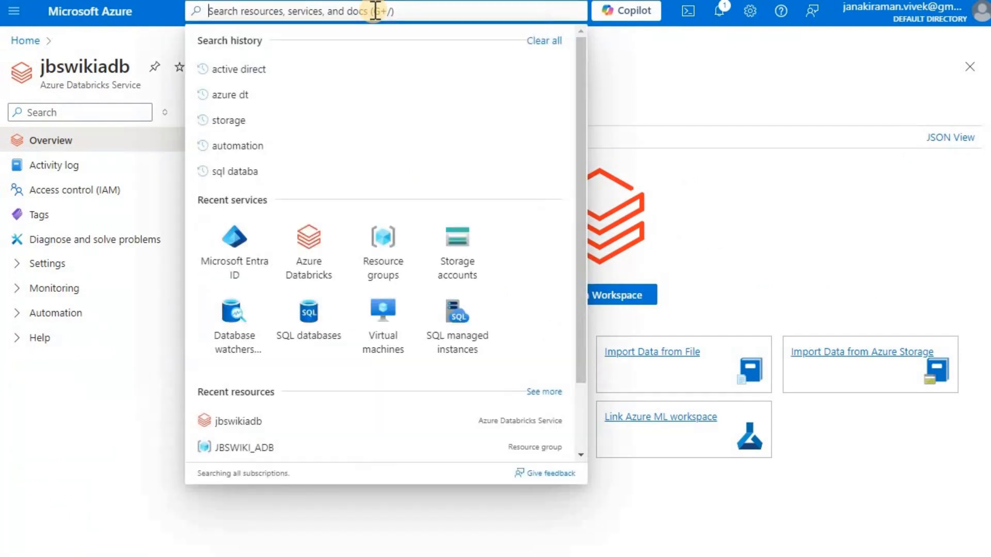
type("mic")
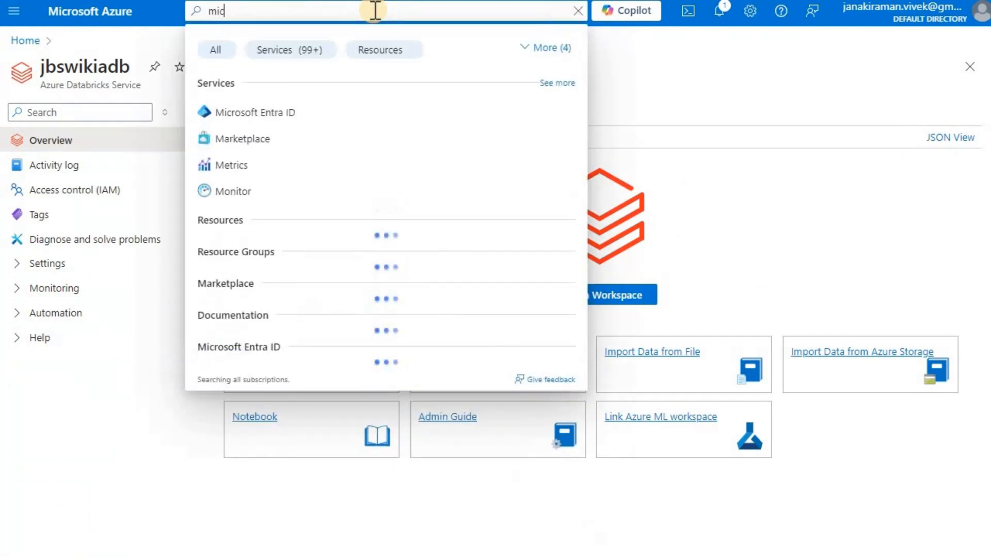
type("r")
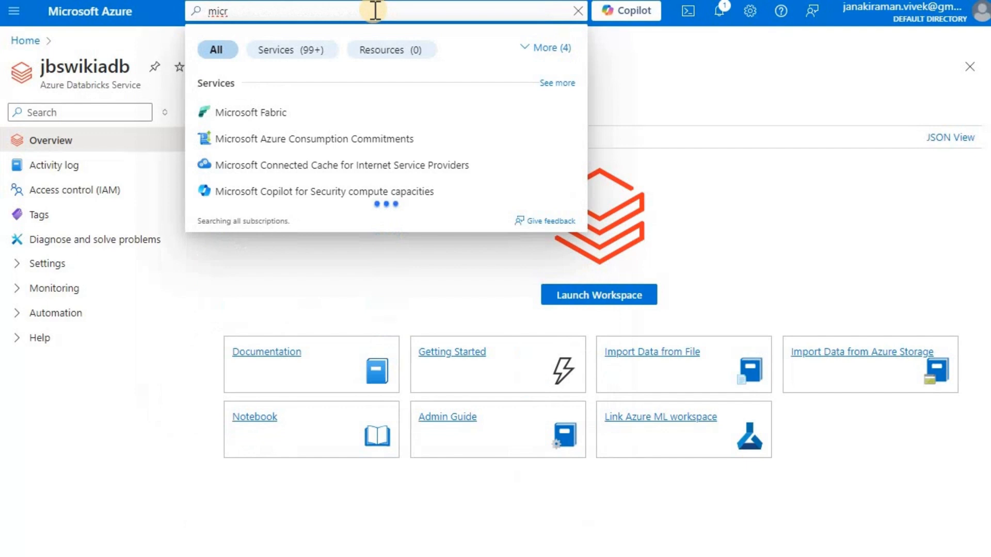
type("osoft entra")
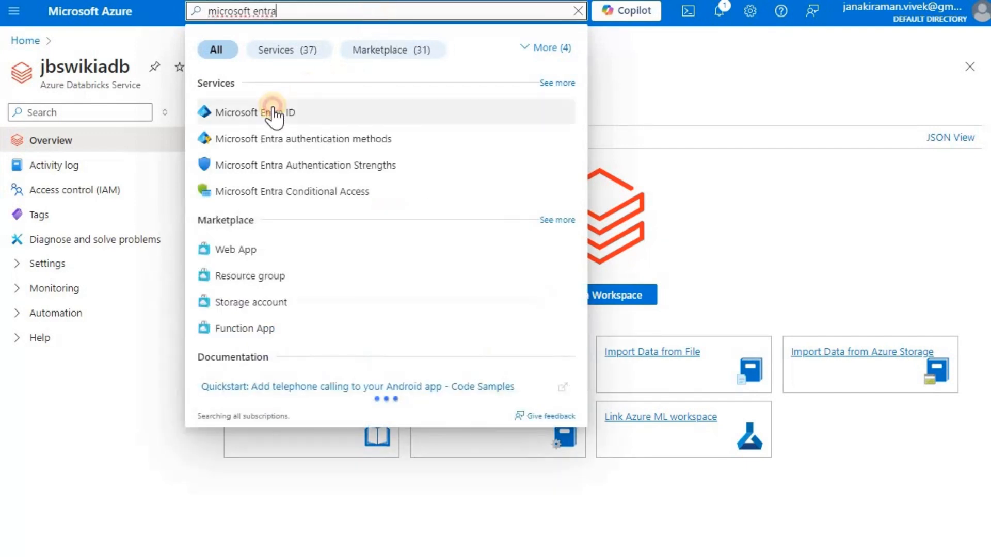
left_click(273, 113)
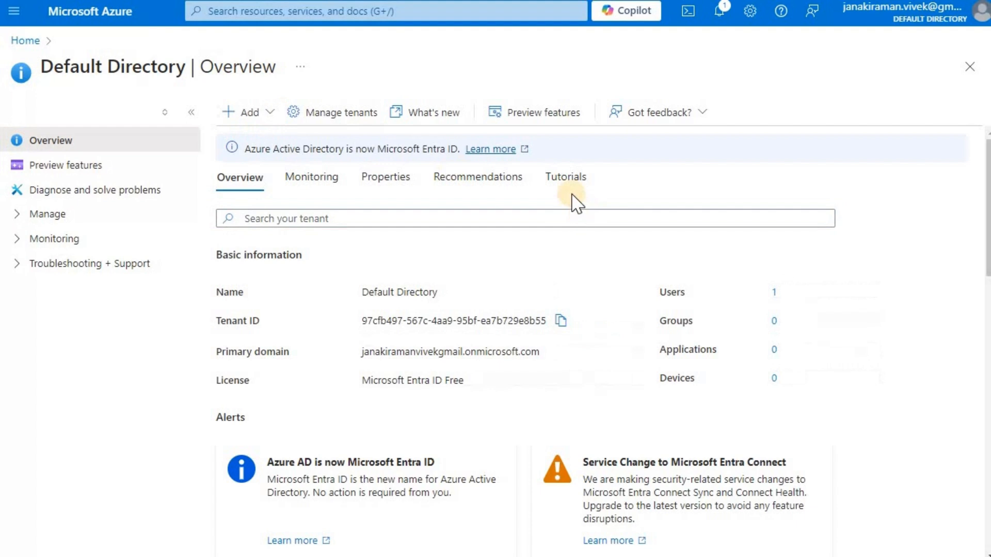
left_click(774, 293)
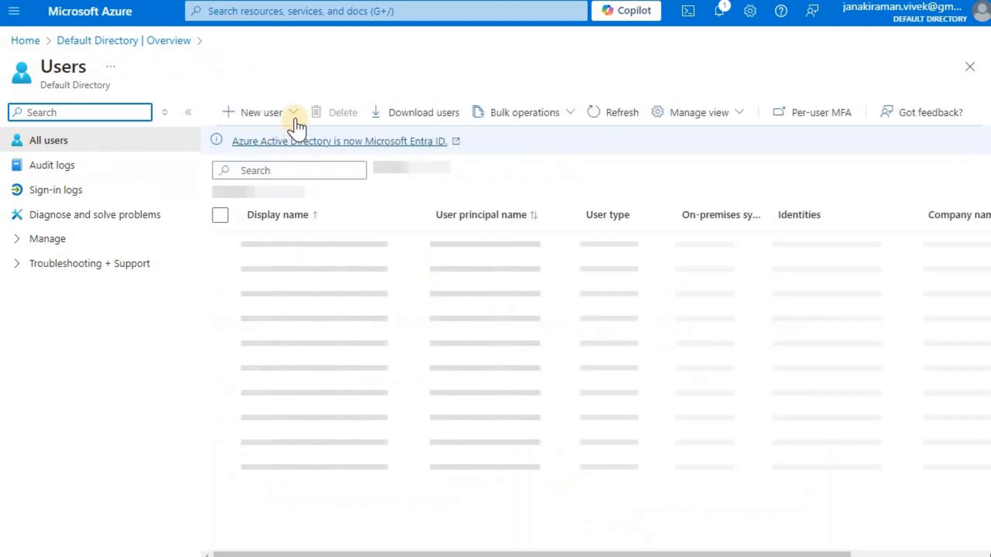
left_click(289, 118)
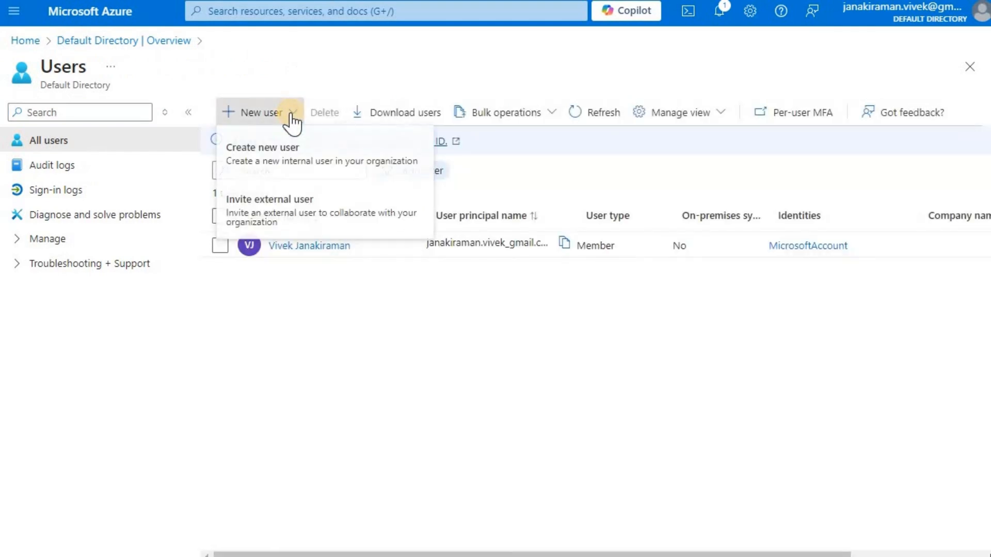
left_click(282, 222)
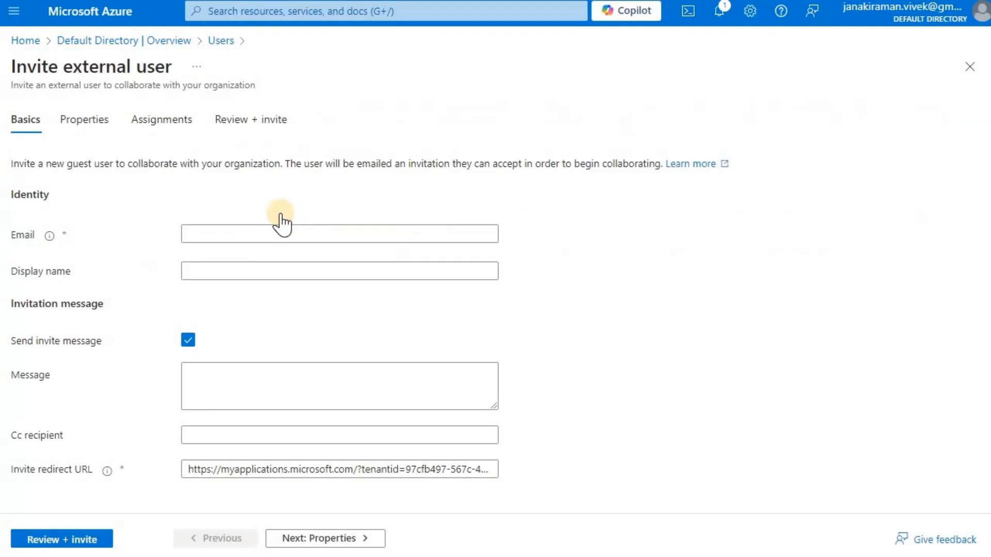
Enter the guest's e-mail, display name and message 'Inviting for access to Azure databricks workspace access'
left_click(257, 233)
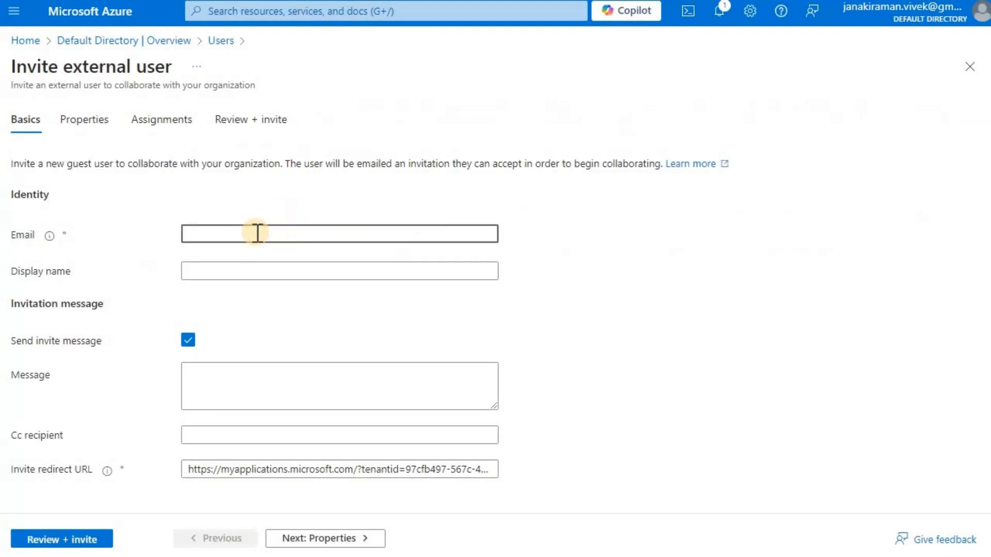
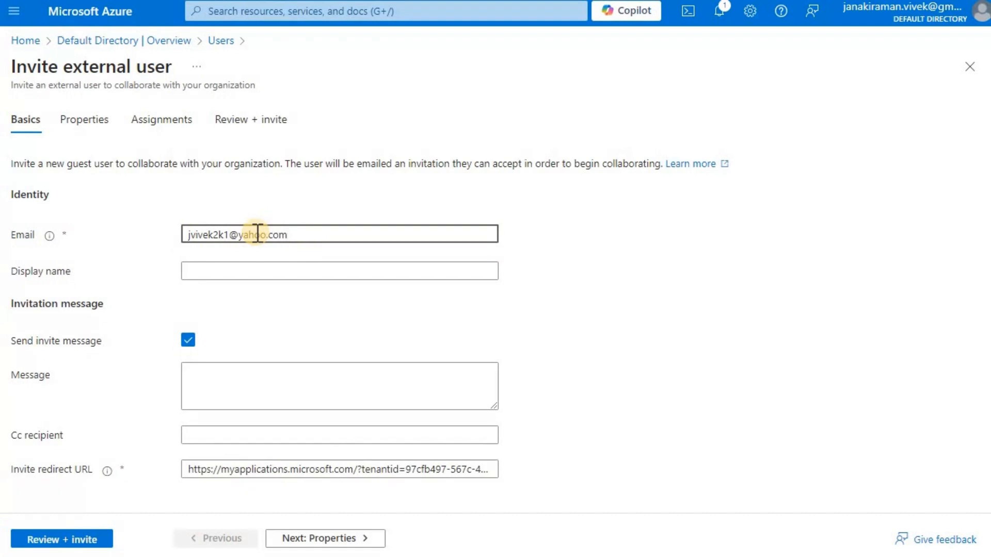
key("Tab")
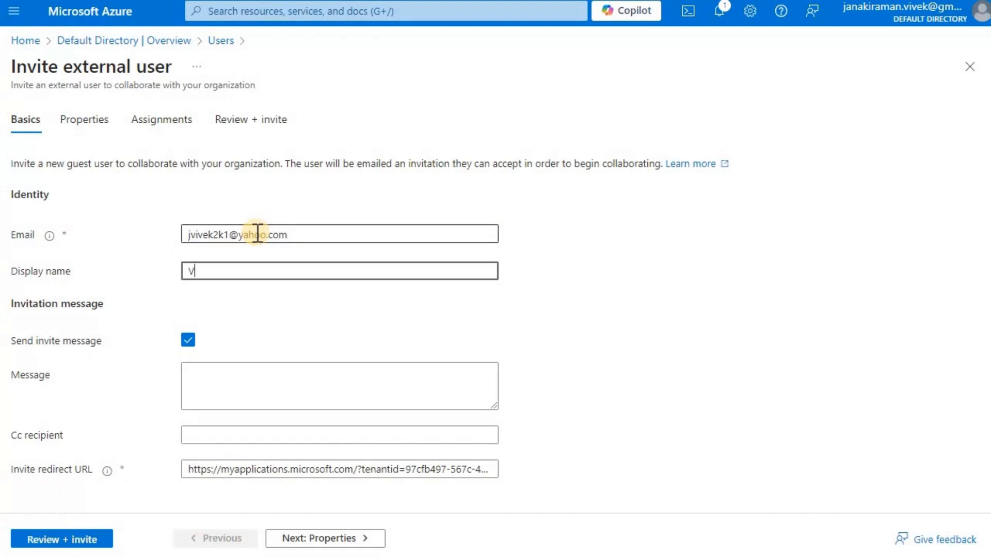
left_click(326, 388)
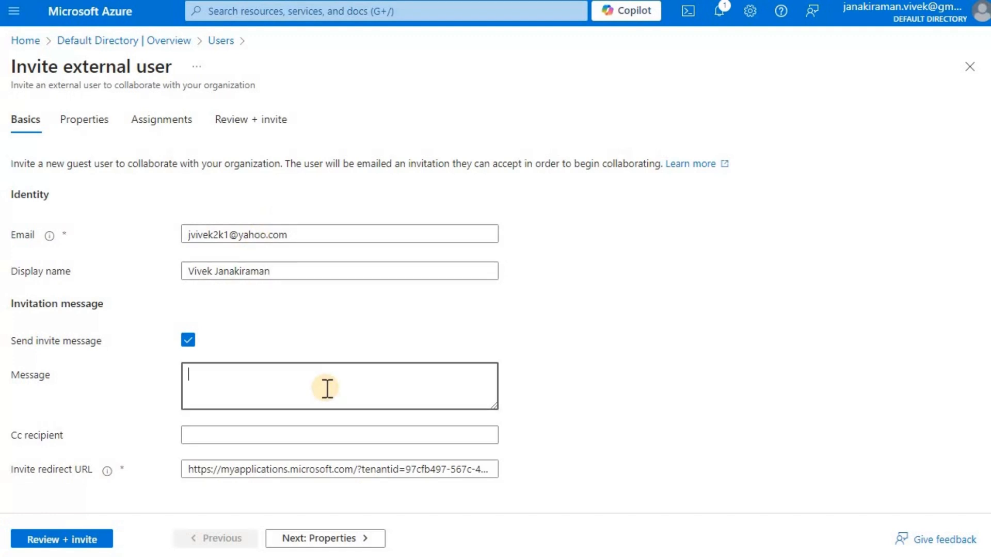
type("Inviting for acce")
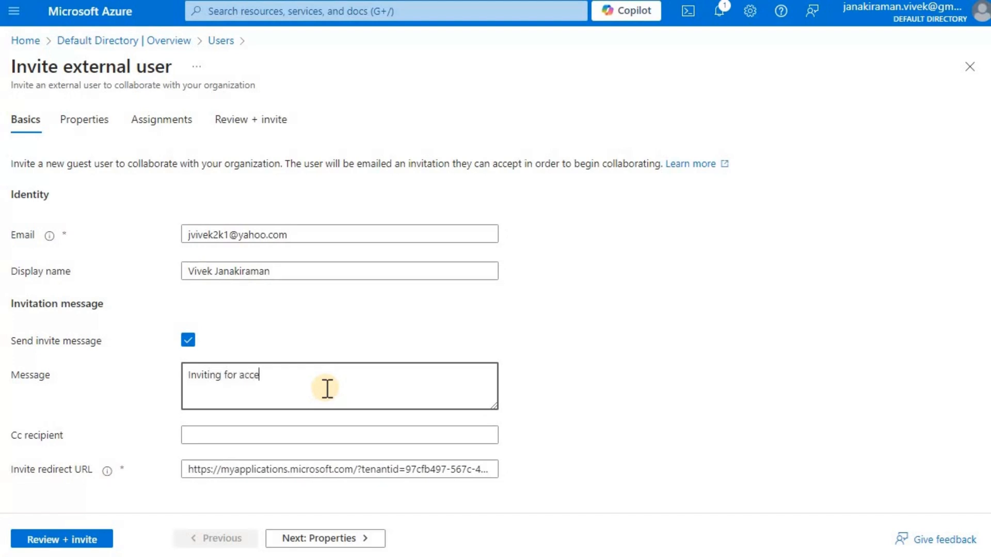
type("ss to Azure databricks wor")
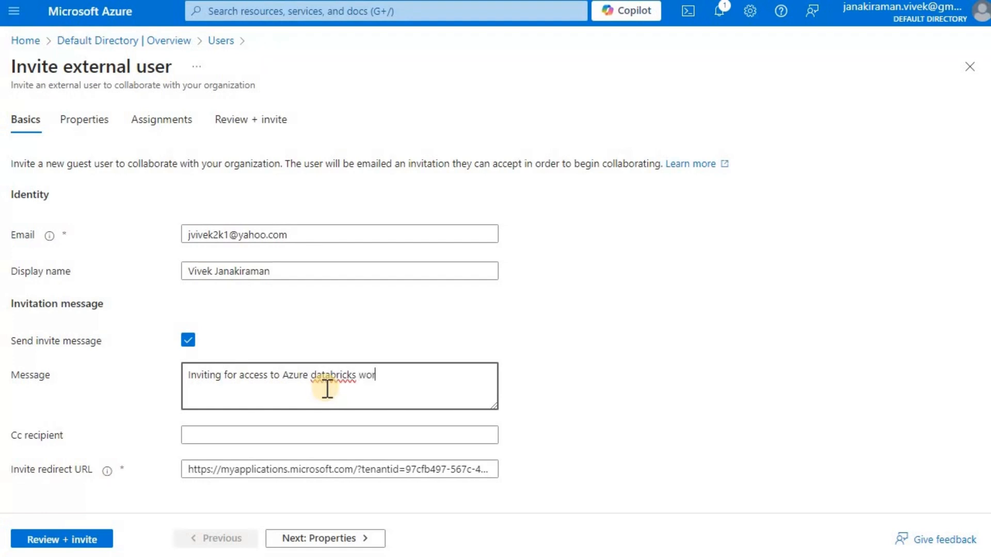
type("kspace access.")
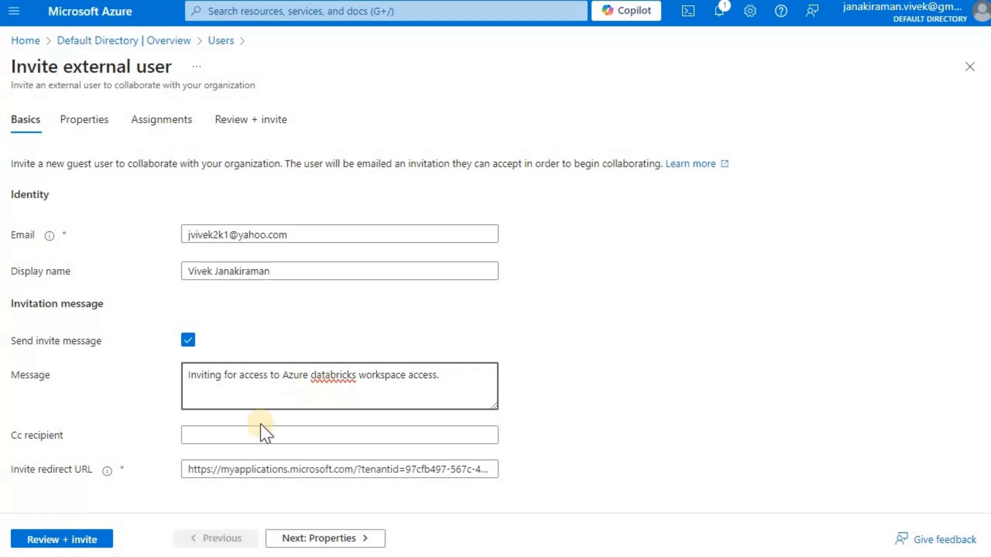
Fill in the guest's first and last name on the Properties page
left_click(316, 539)
left_click(221, 193)
key("Tab")
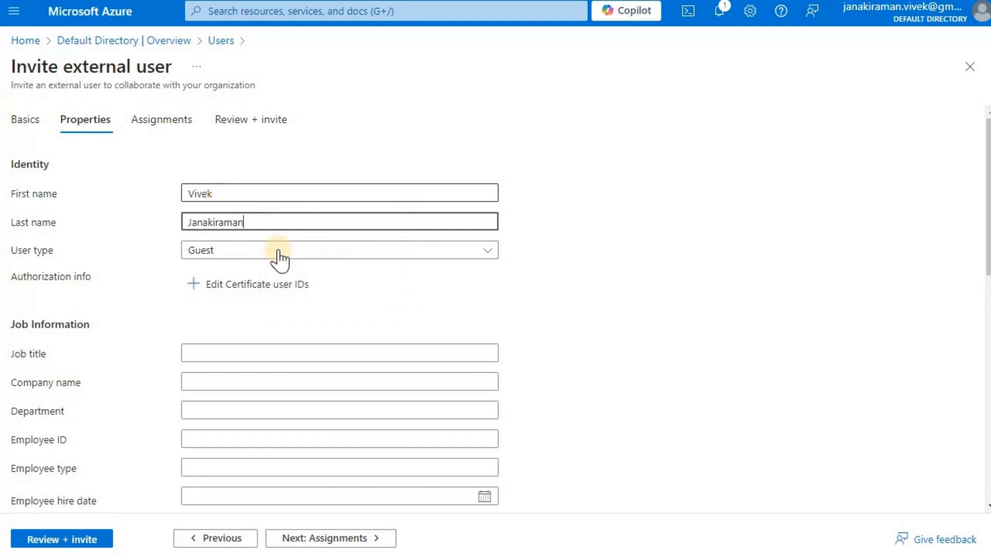
Skip group assignment, review the invitation, and send it
left_click(312, 541)
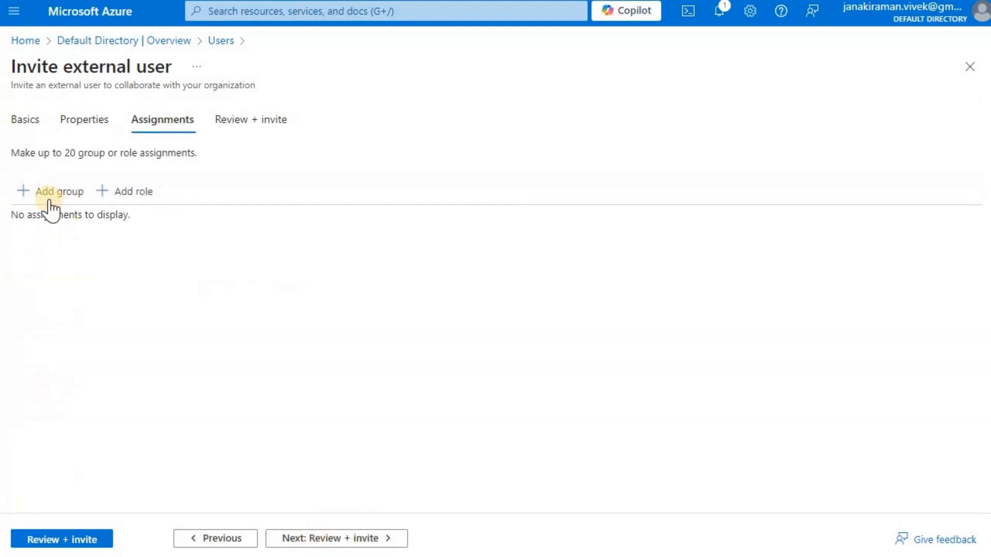
left_click(37, 192)
left_click(969, 46)
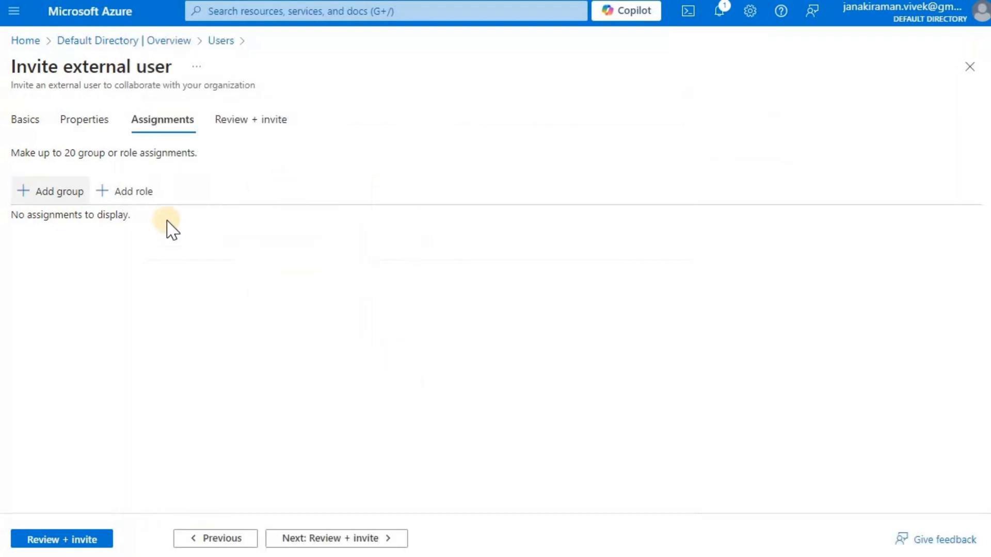
left_click(324, 540)
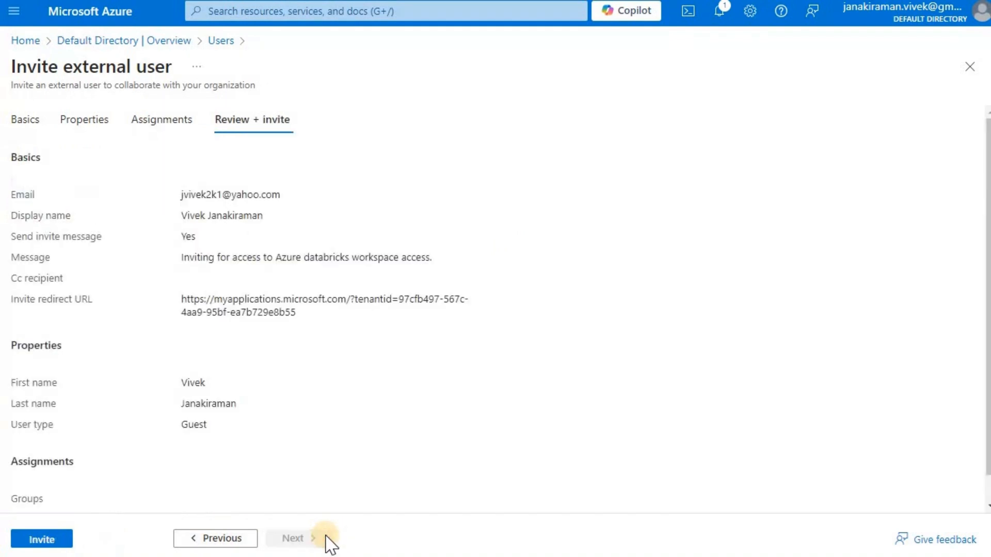
left_click(51, 541)
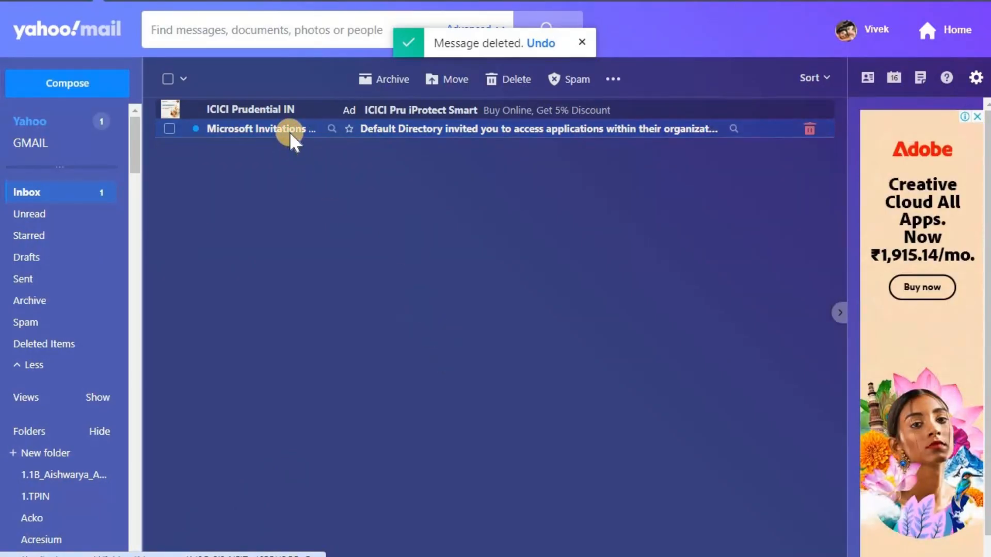
Open the invitation e-mail in Yahoo Mail and accept Default Directory's invitation and permission request
left_click(290, 132)
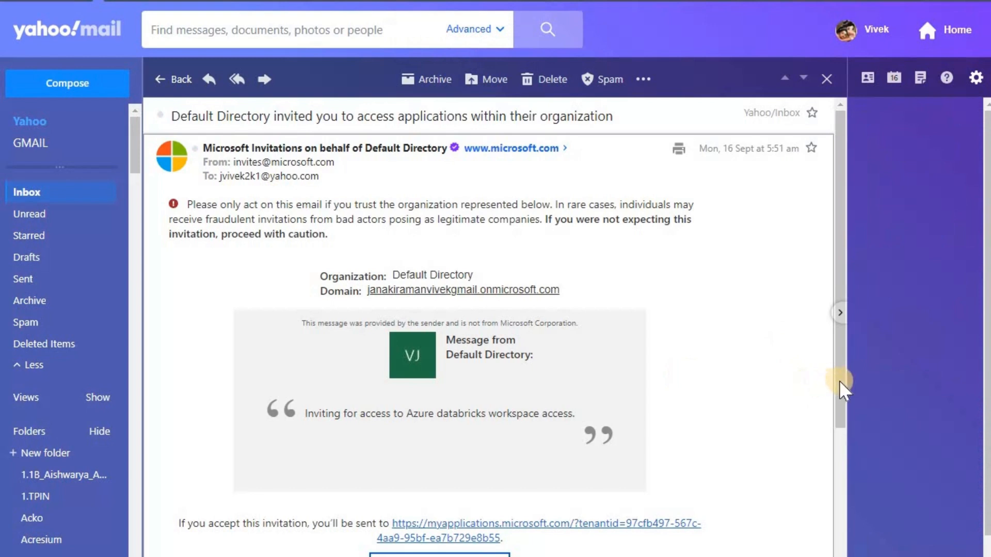
scroll(846, 369, "down", 1)
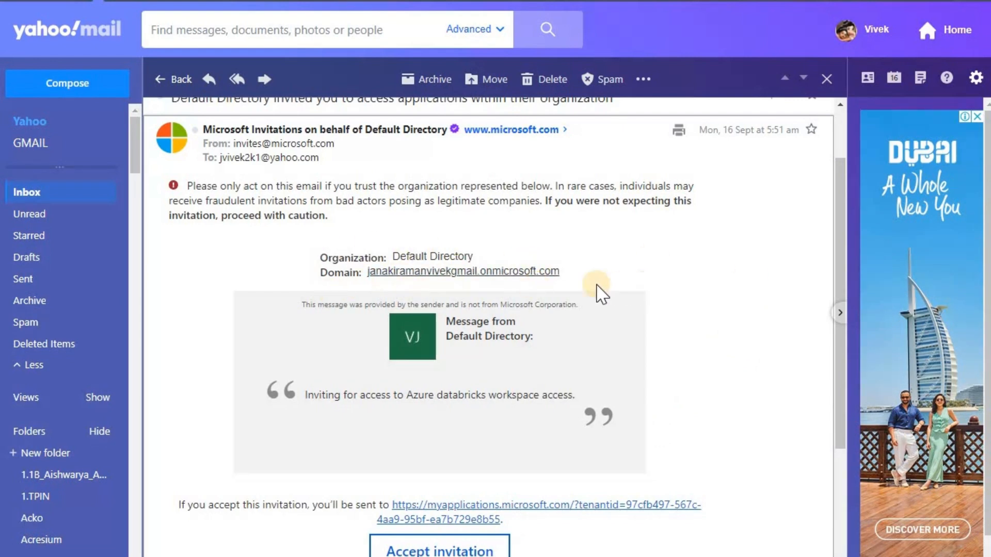
scroll(505, 482, "down", 3)
left_click(449, 476)
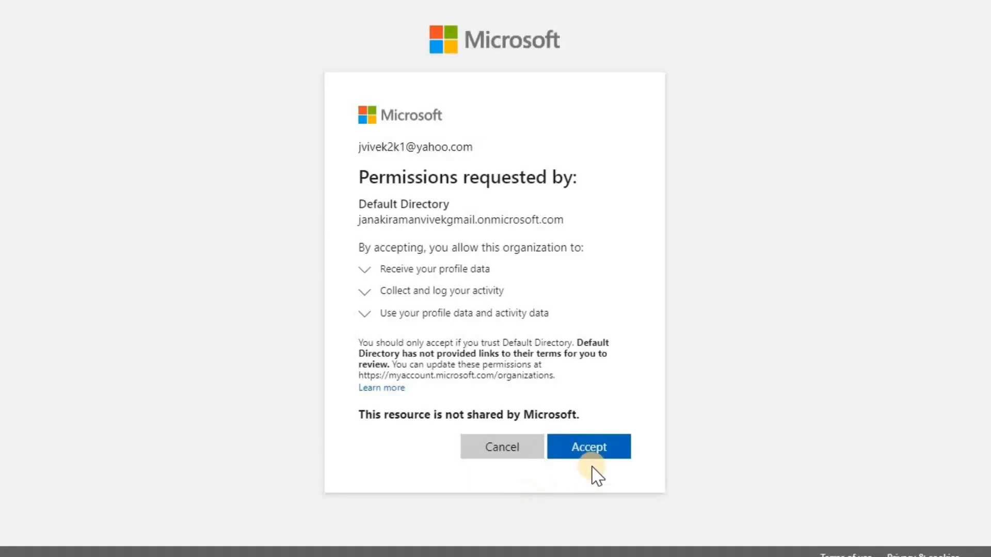
left_click(589, 451)
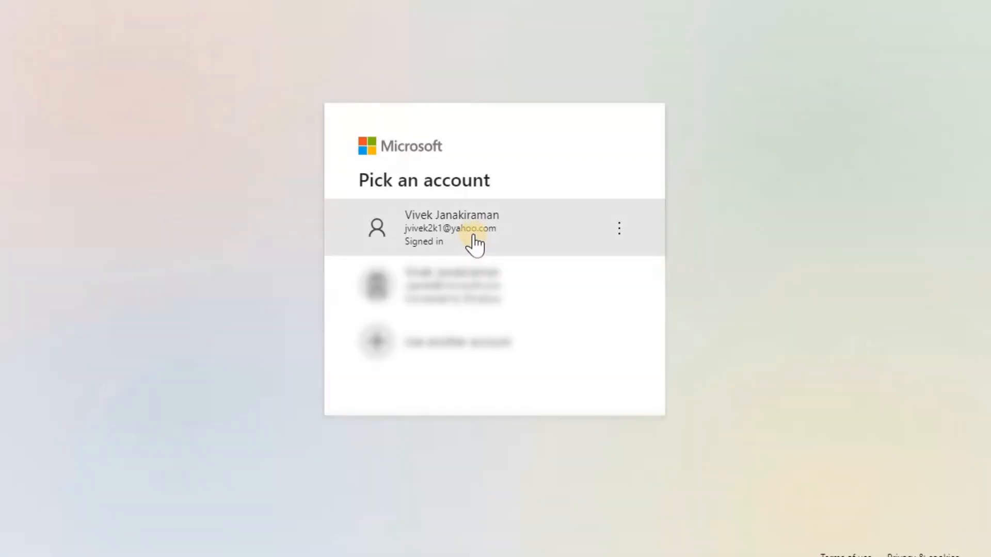
Sign in as the guest account, then refresh the Entra ID user list to show the guest
left_click(474, 235)
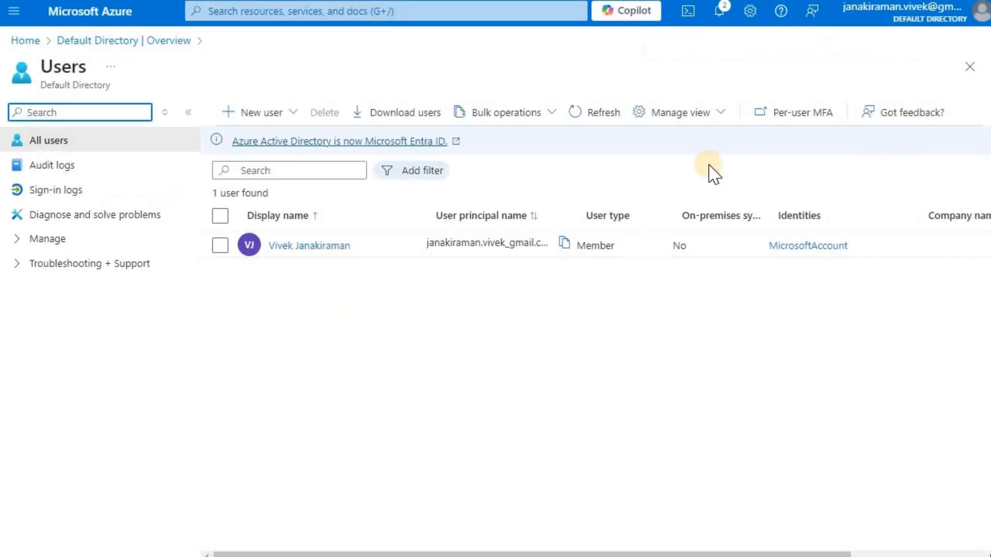
left_click(598, 114)
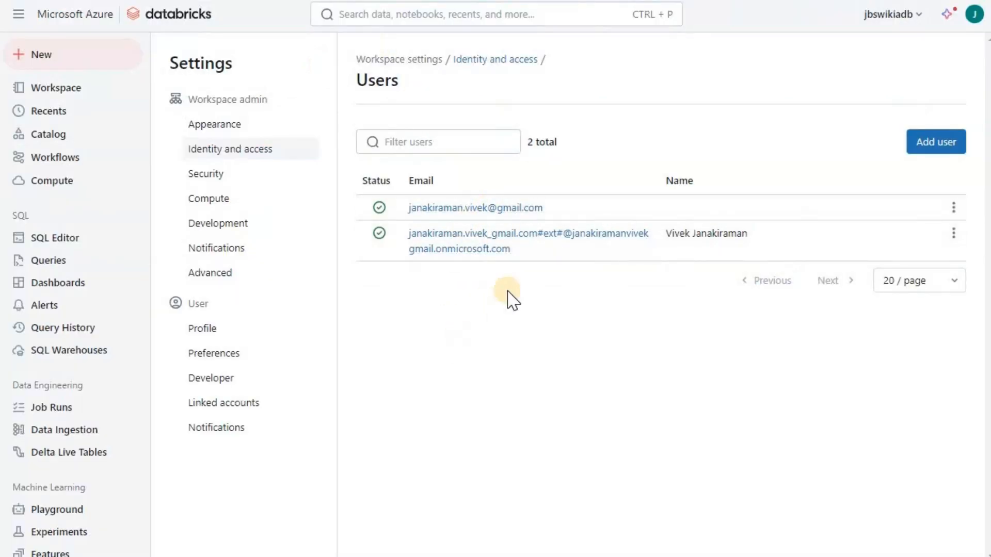
Add the guest's #EXT# external directory account as a workspace user
left_click(934, 150)
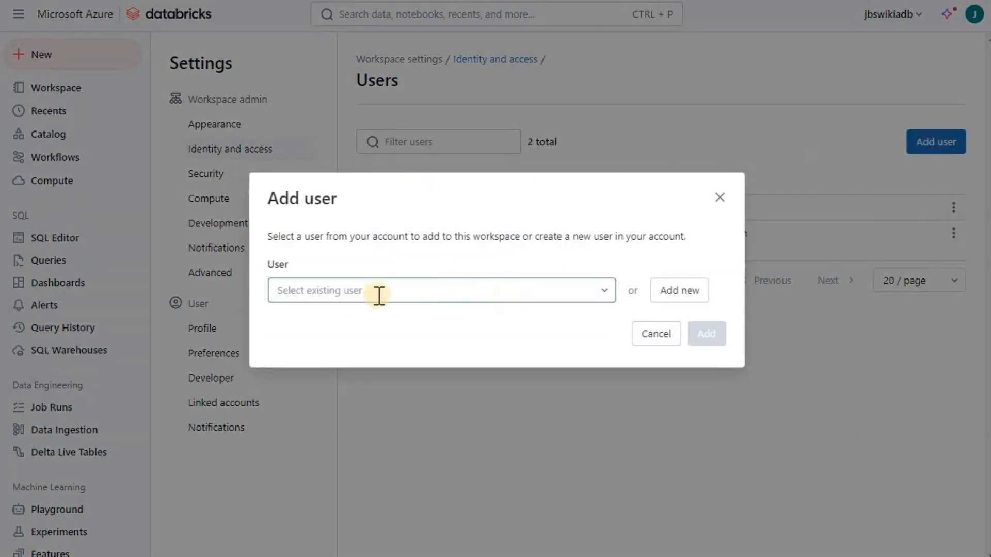
left_click(373, 292)
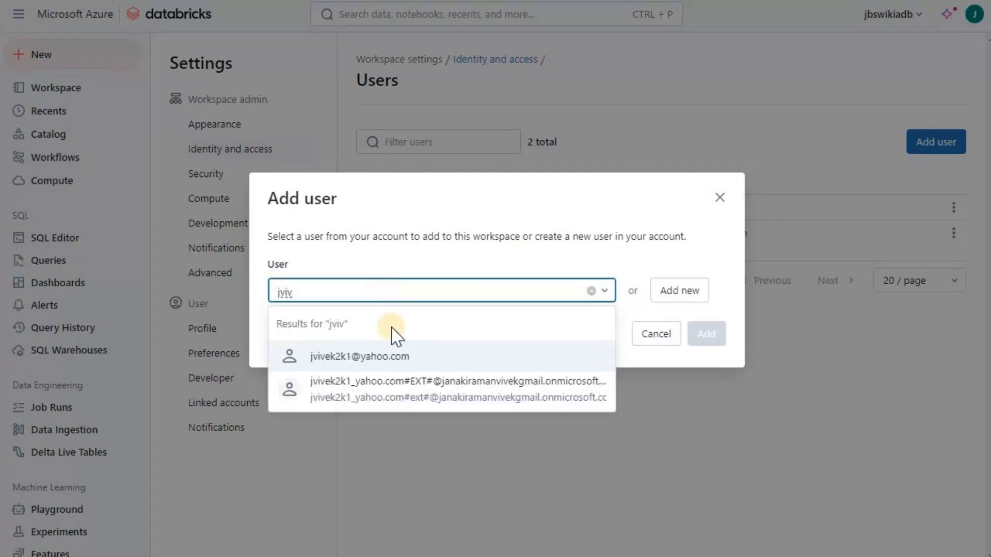
left_click(425, 393)
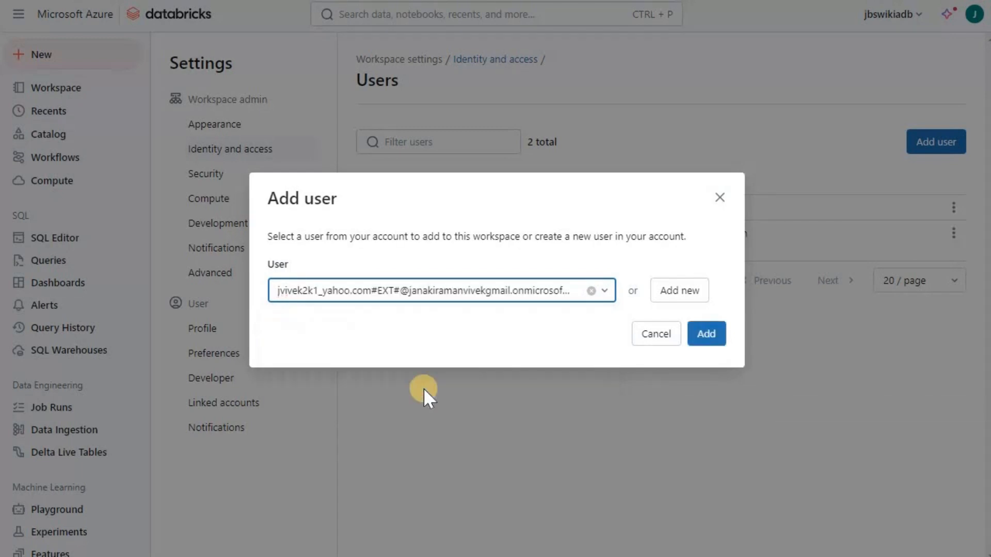
left_click(714, 336)
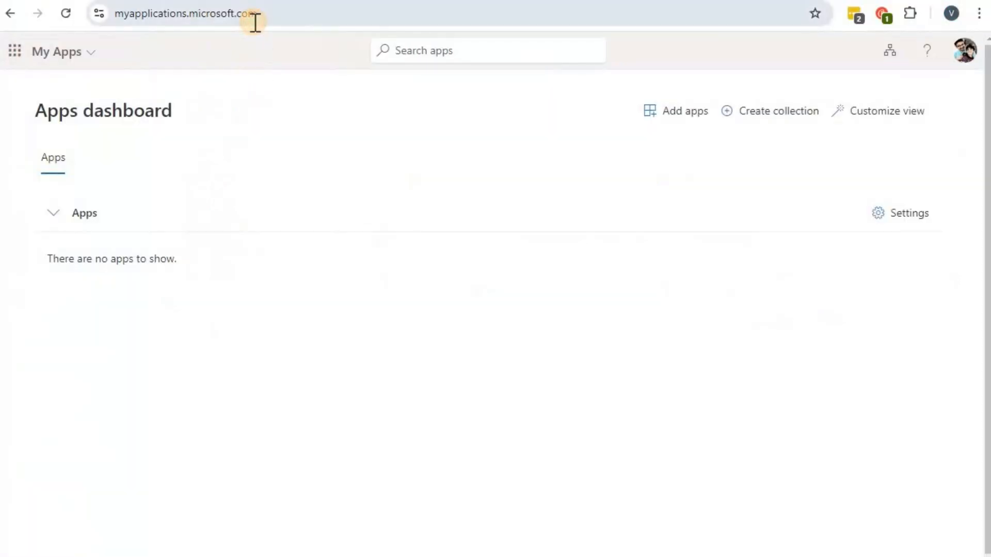
Load the workspace home URL in another browser and sign in with Microsoft Entra ID as the guest
left_click(219, 15)
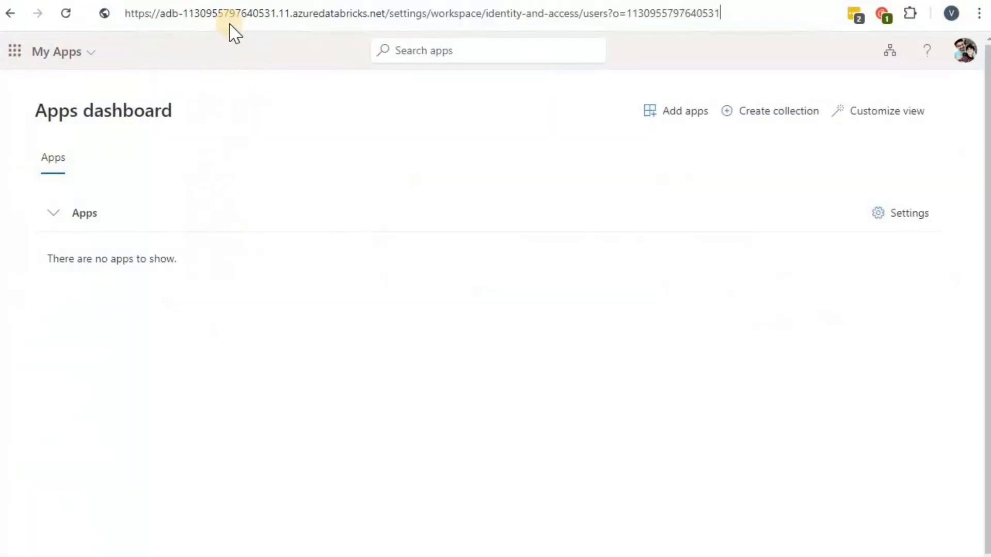
key("ctrl+v")
left_click(386, 13)
key("shift+End")
key("Delete")
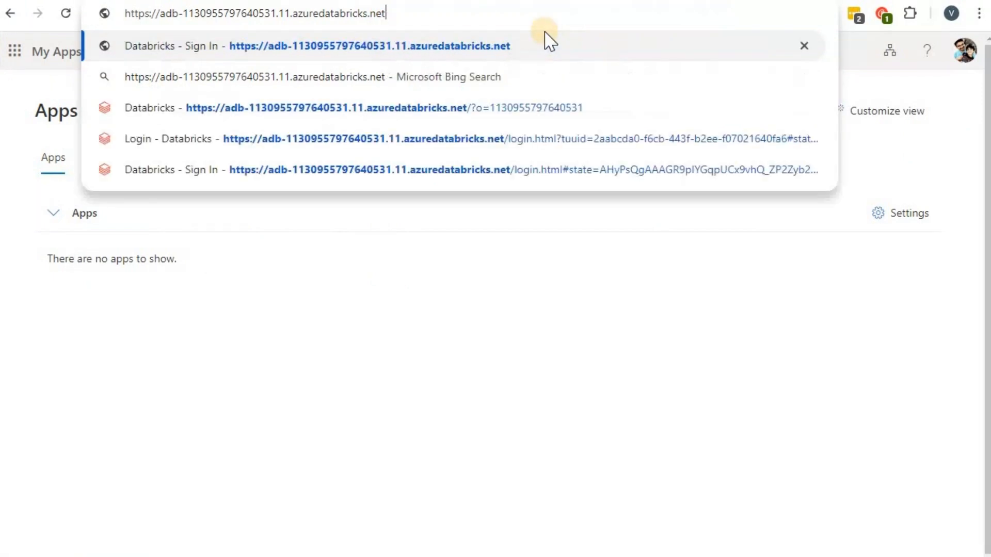
key("Return")
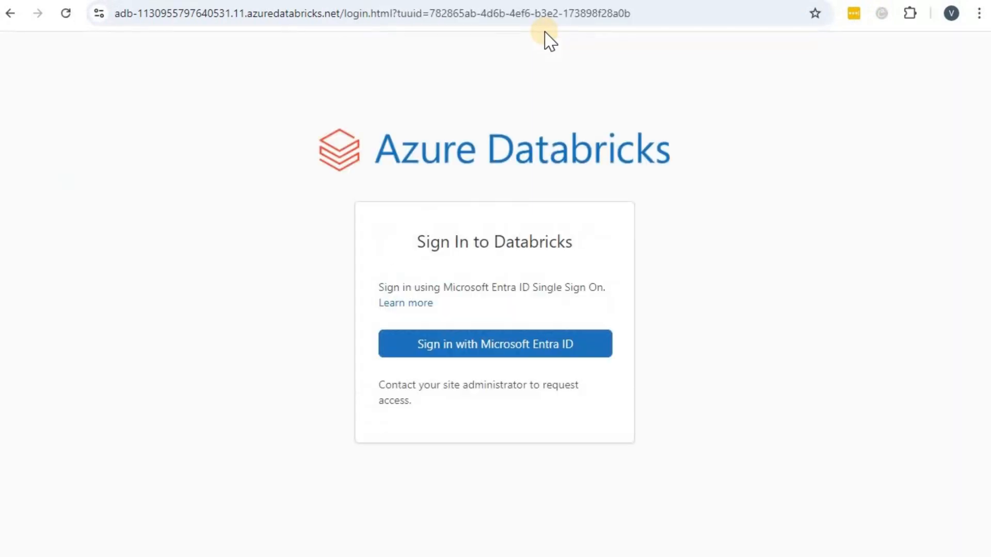
left_click(497, 352)
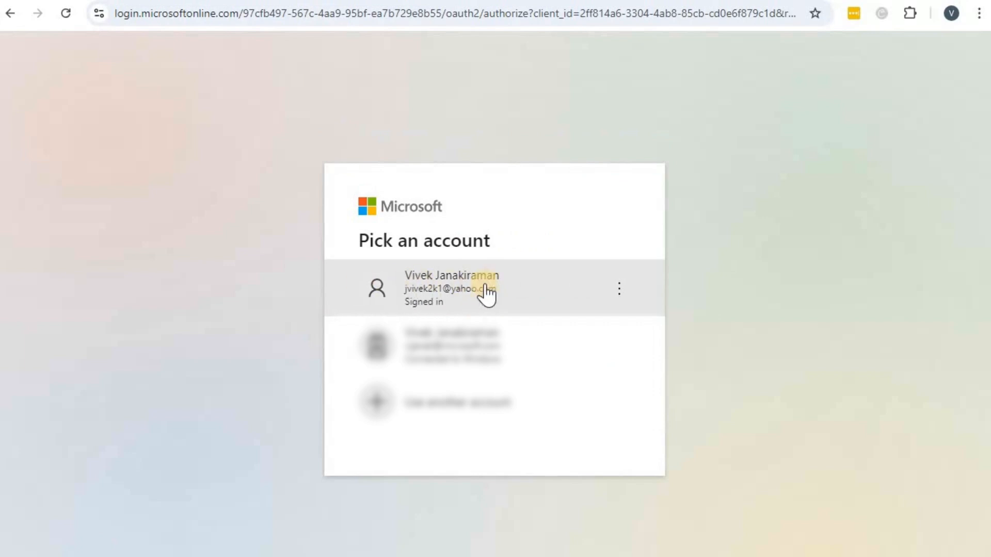
left_click(472, 285)
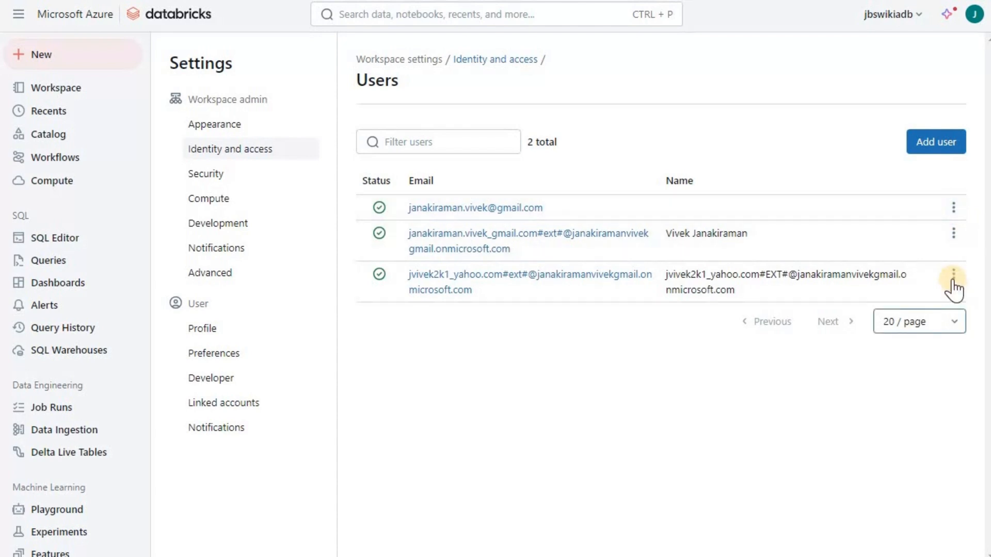
Edit the guest user to enable Unrestricted cluster creation and Admin access, confirming both
left_click(952, 280)
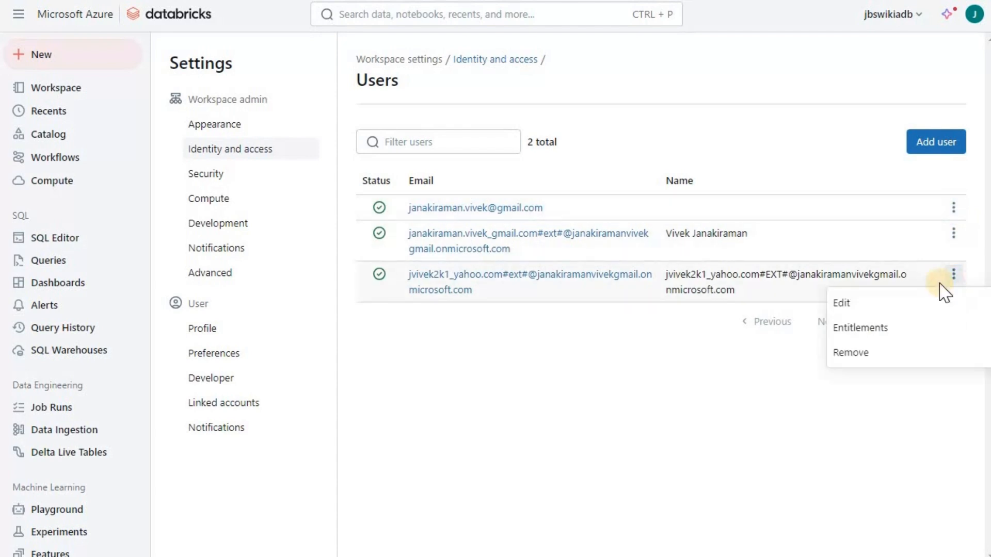
left_click(896, 309)
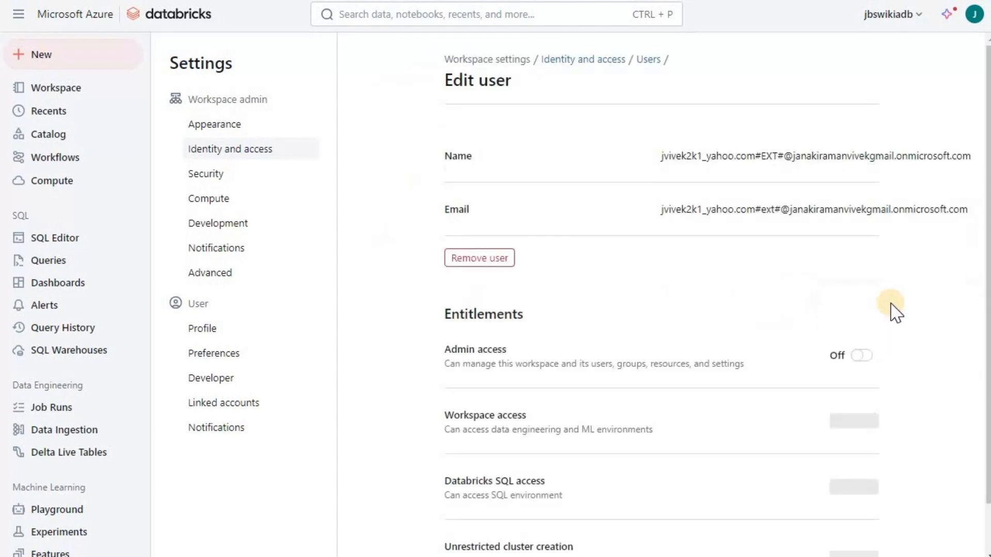
scroll(664, 312, "down", 1)
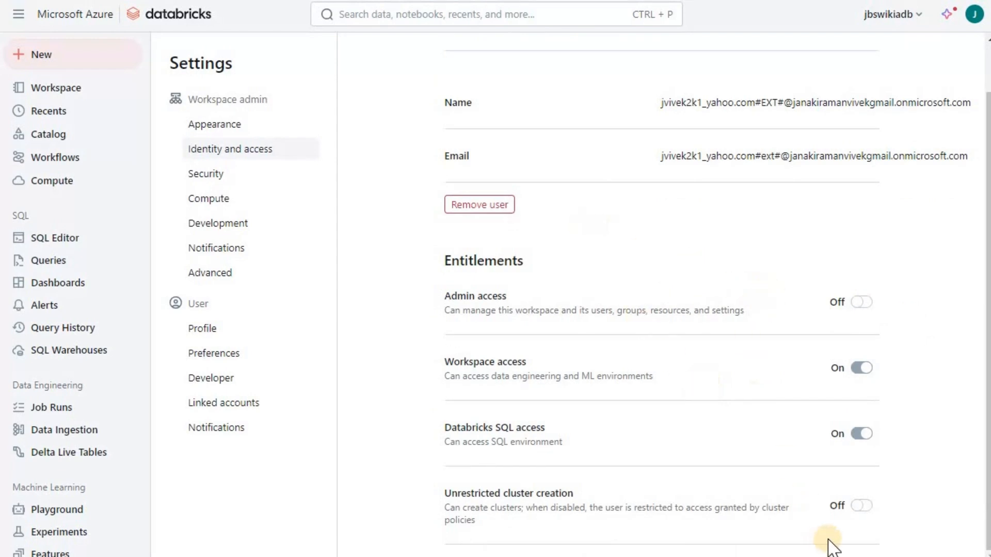
left_click(861, 507)
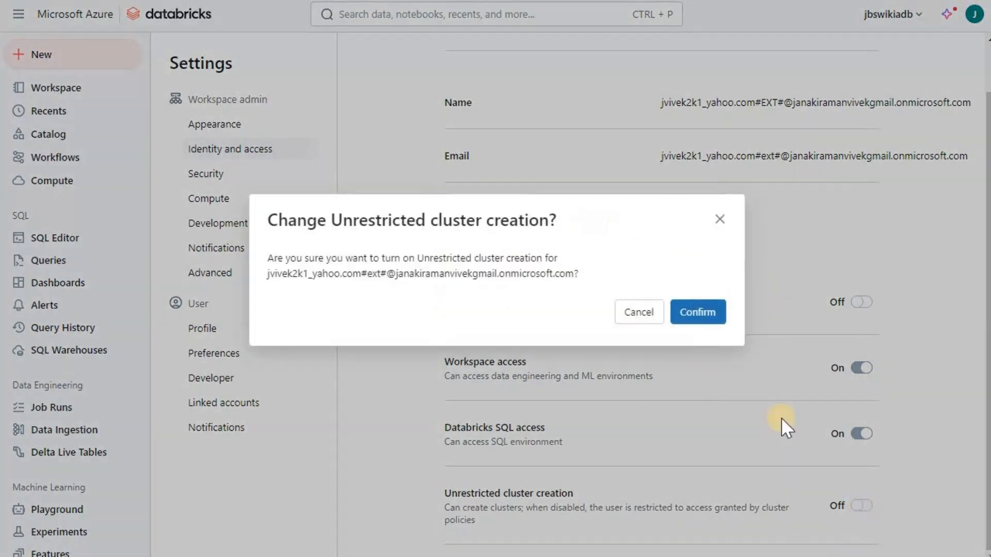
left_click(705, 323)
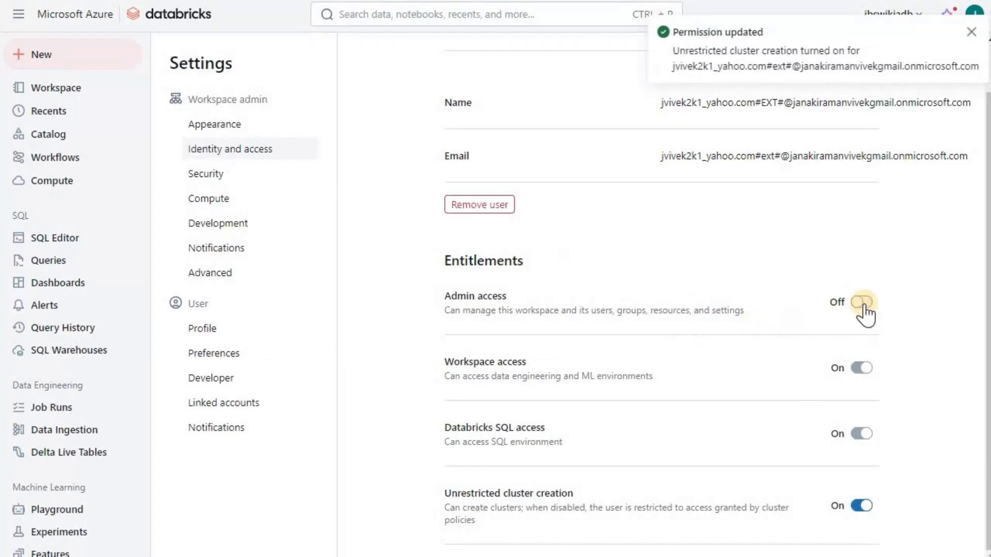
left_click(862, 304)
left_click(700, 315)
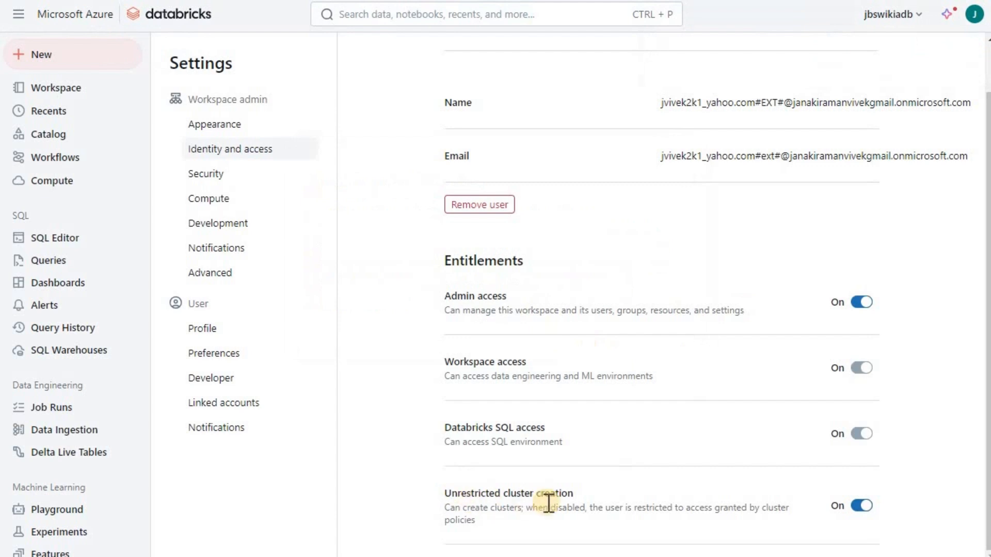
scroll(522, 346, "up", 1)
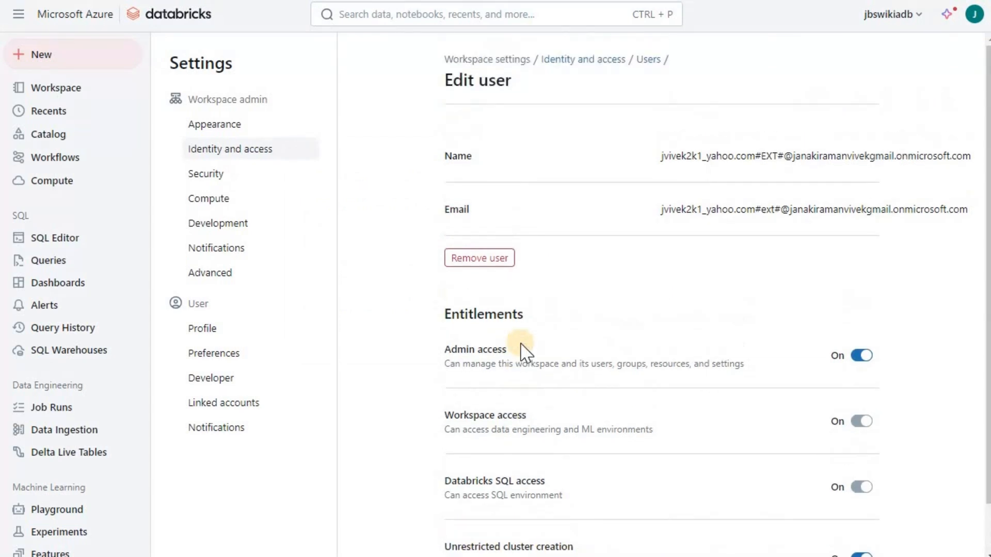
scroll(523, 351, "down", 1)
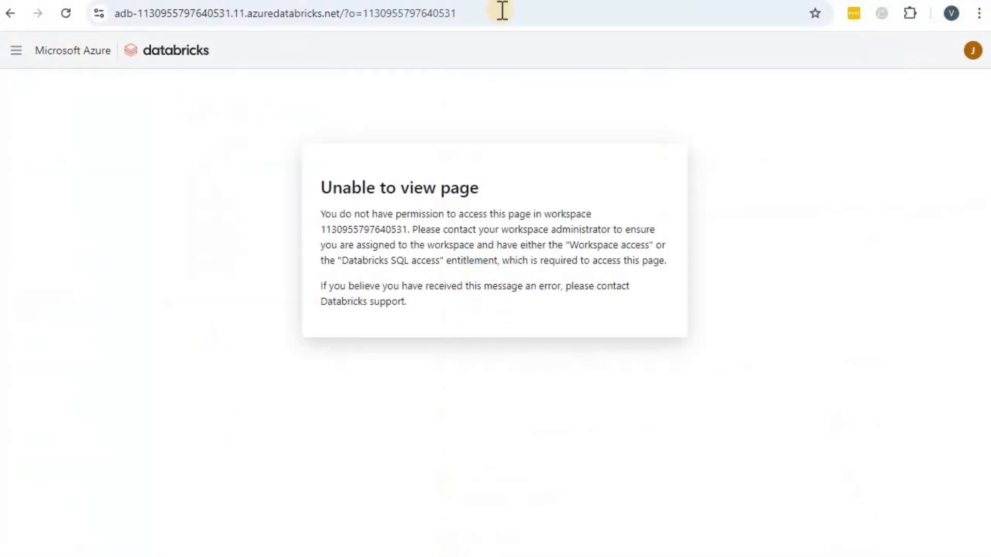
Reload the guest's workspace page and sign in again with the guest account
left_click(503, 10)
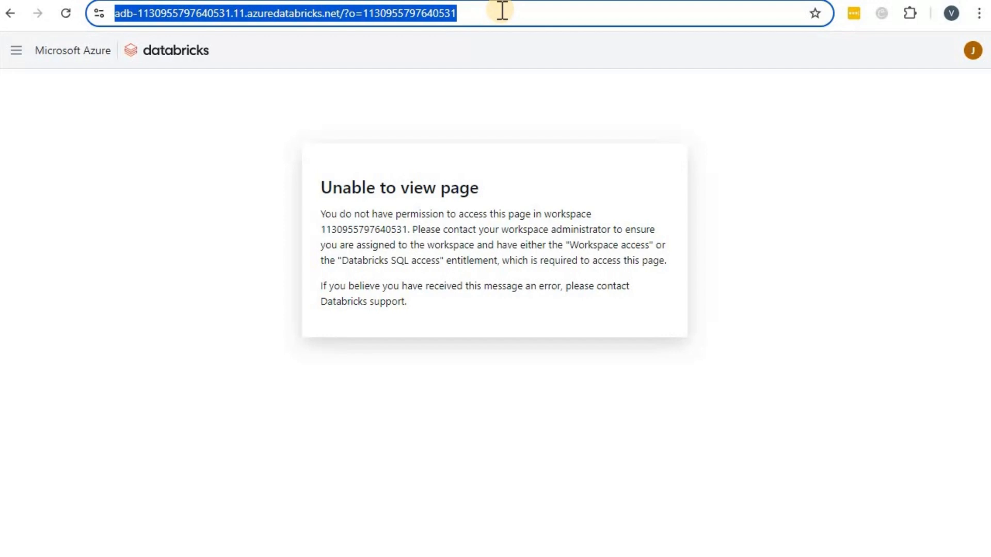
left_click(67, 15)
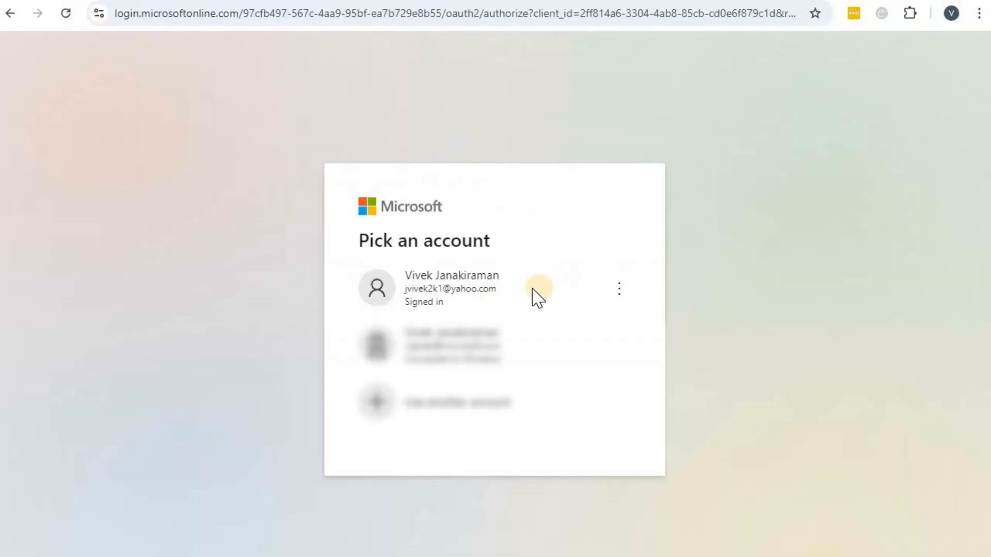
left_click(534, 292)
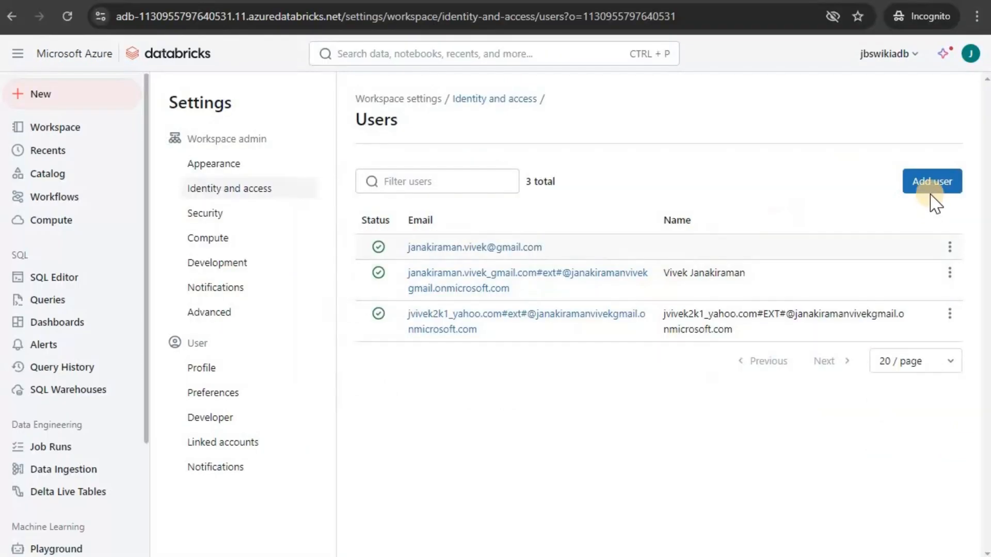
Add the guest's Yahoo account to the workspace and grant it admin access
left_click(933, 182)
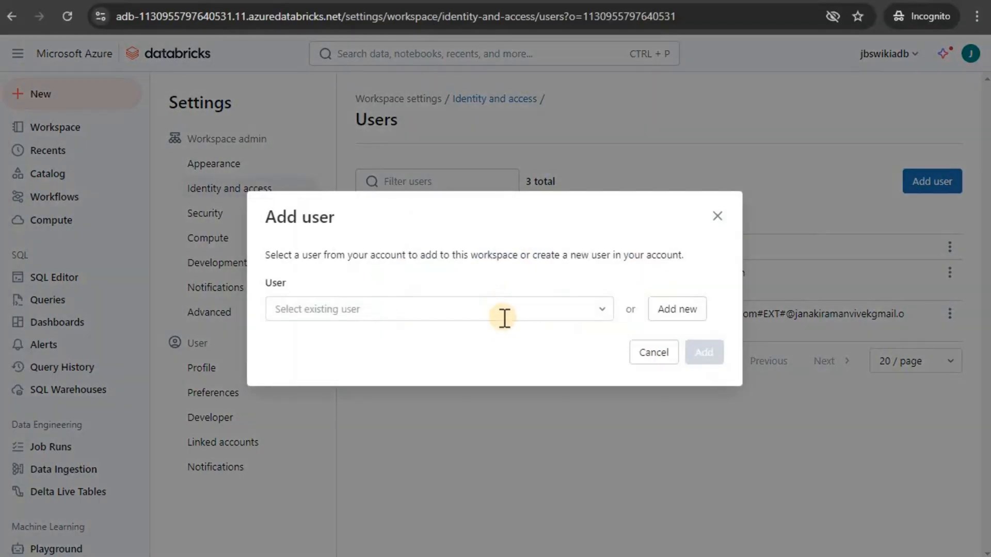
left_click(521, 308)
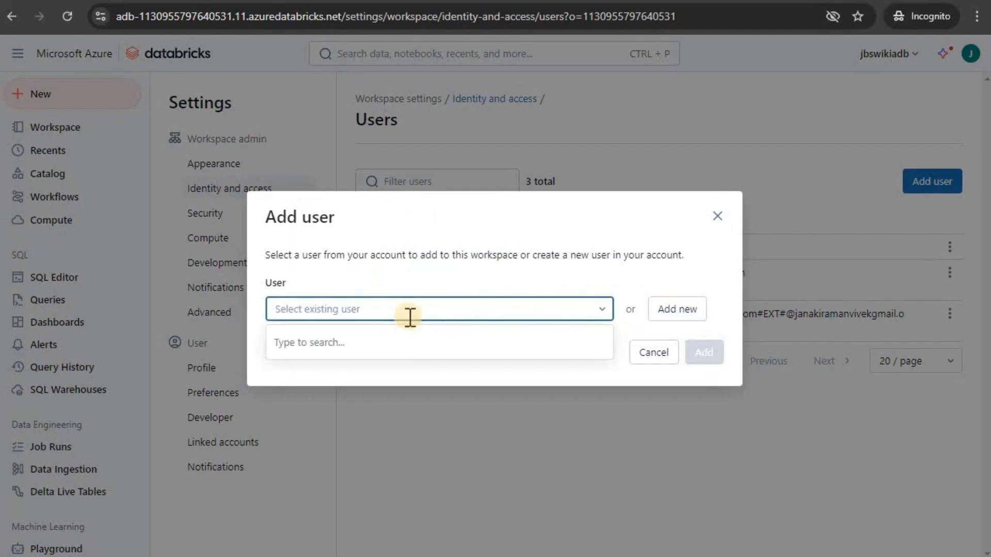
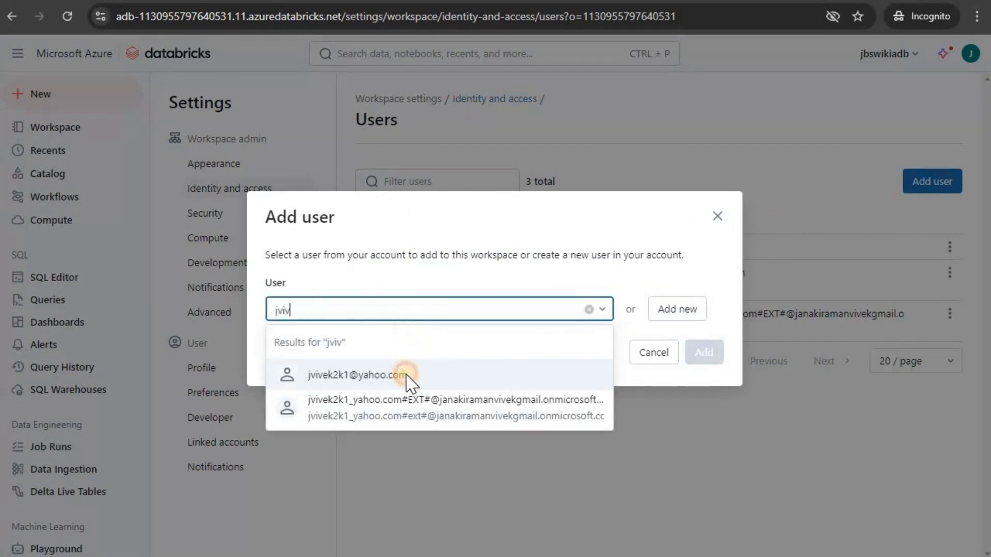
left_click(407, 373)
left_click(705, 353)
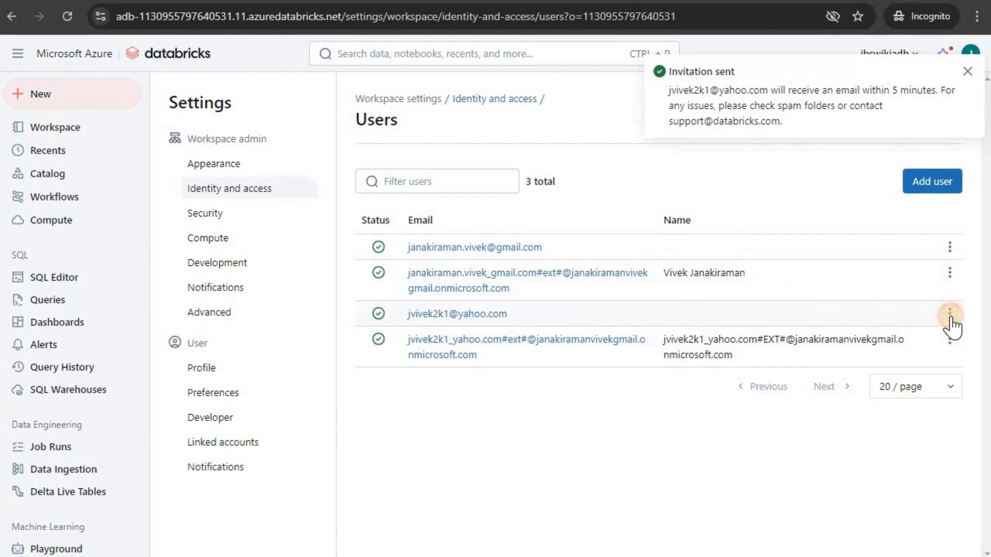
left_click(950, 316)
left_click(896, 340)
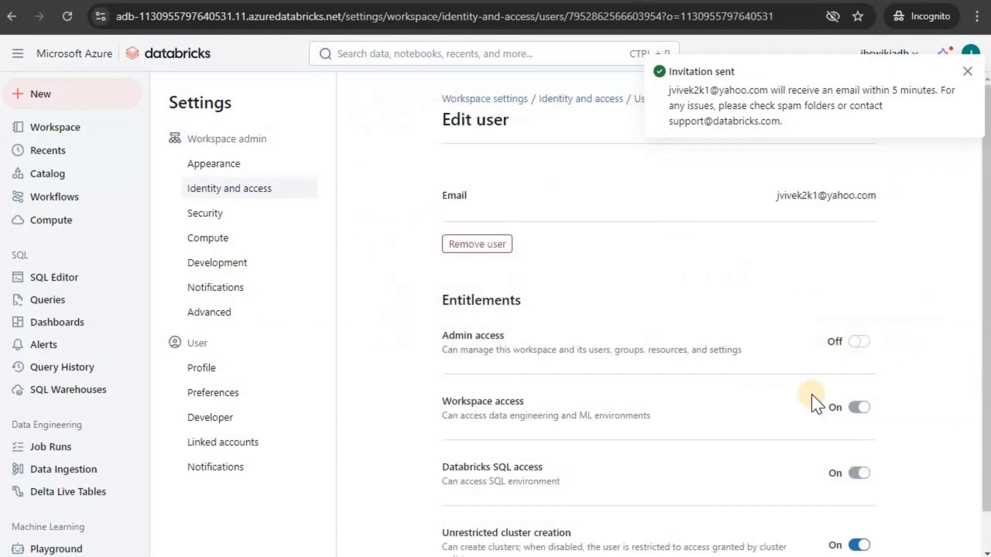
left_click(859, 342)
left_click(698, 323)
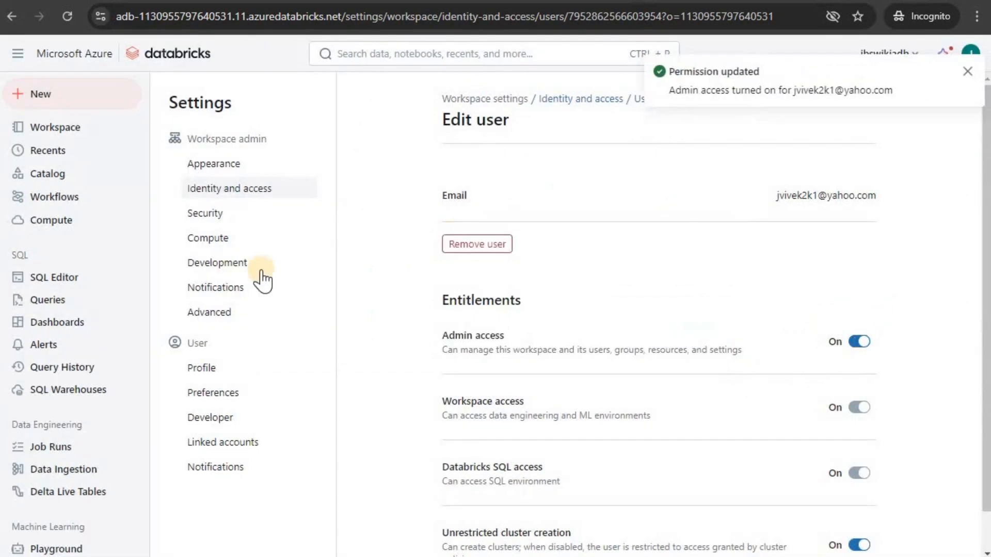
Open the admins group's details from the workspace Groups list
left_click(234, 190)
left_click(852, 272)
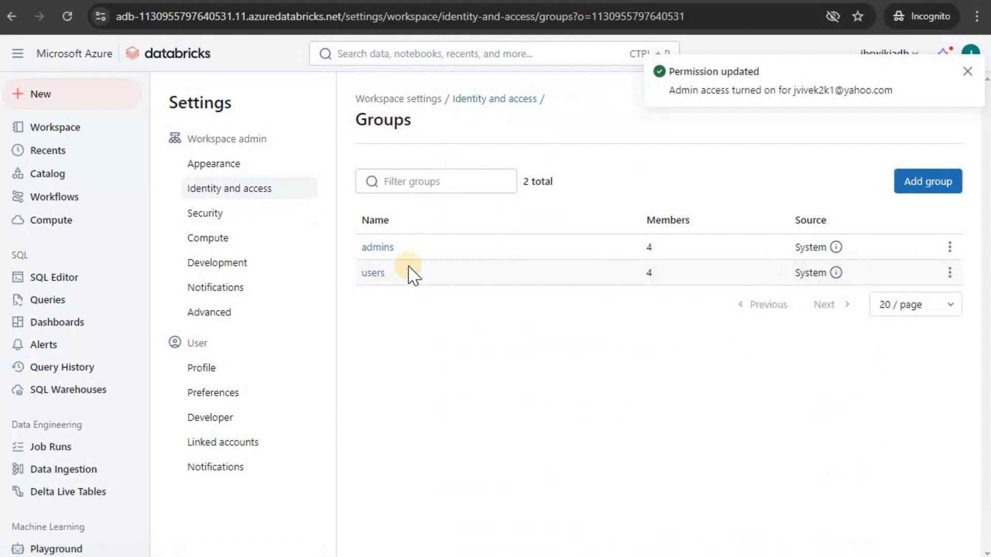
left_click(384, 248)
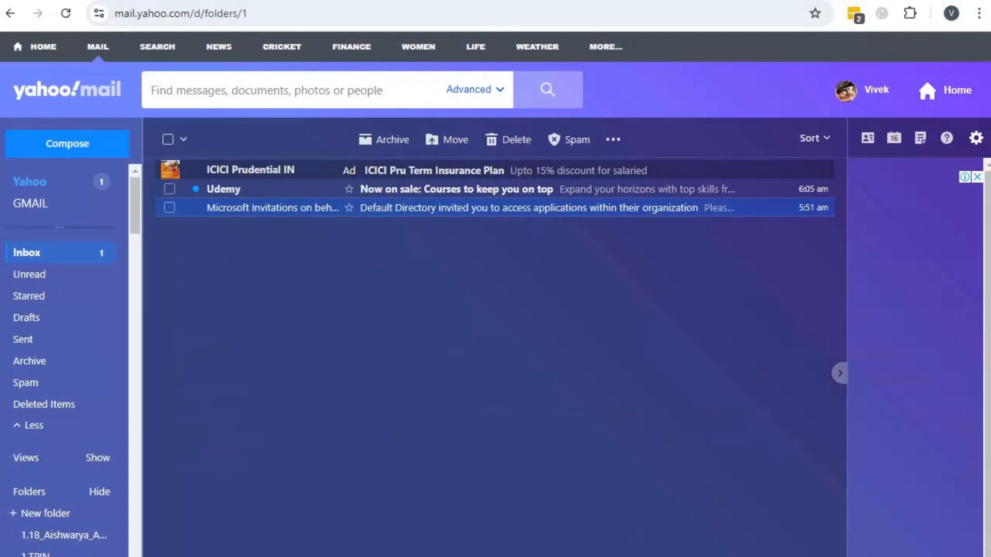
In a new tab, load the jbswikiadb workspace root URL, retrying until the Welcome page appears
key("ctrl+t")
key("ctrl+v")
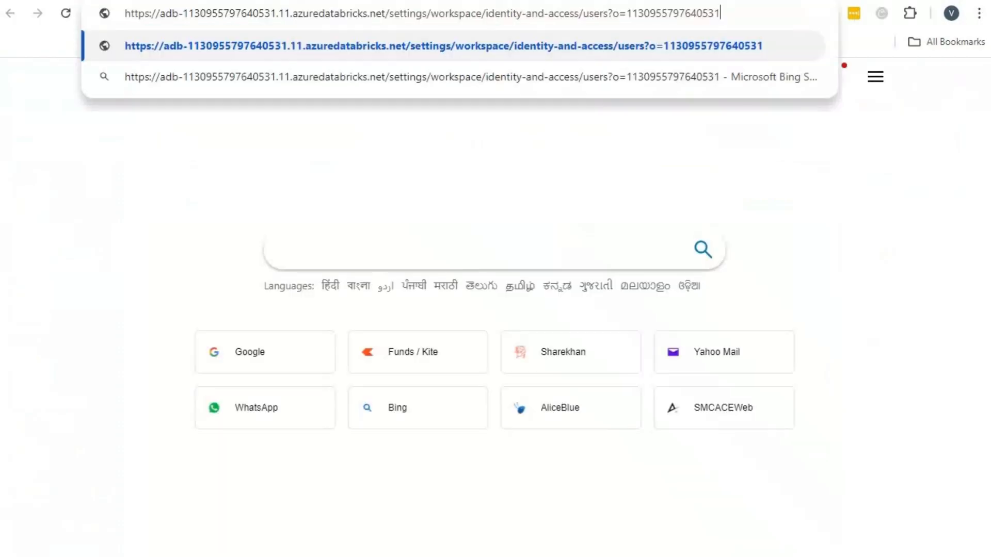
left_click_drag(386, 13, 531, 100)
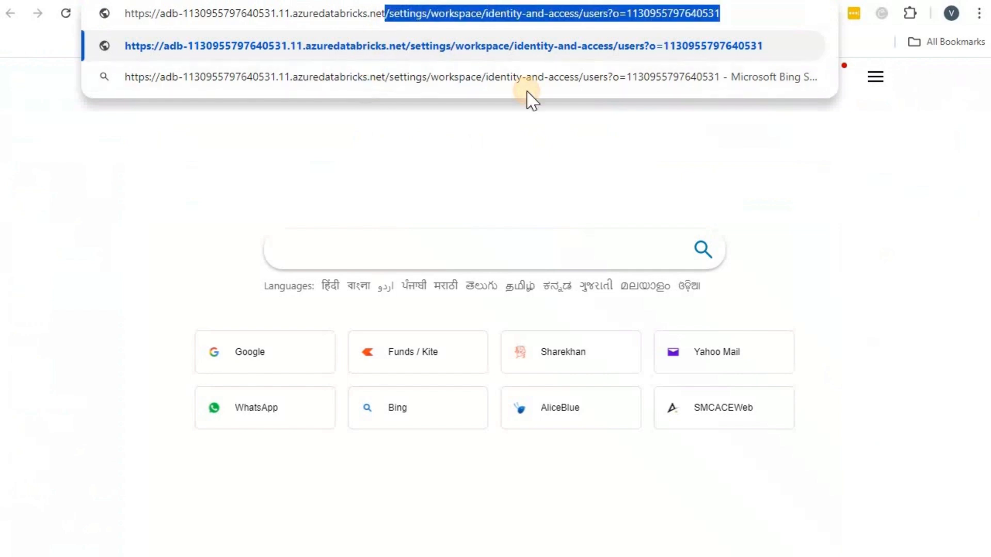
key("BackSpace")
key("Return")
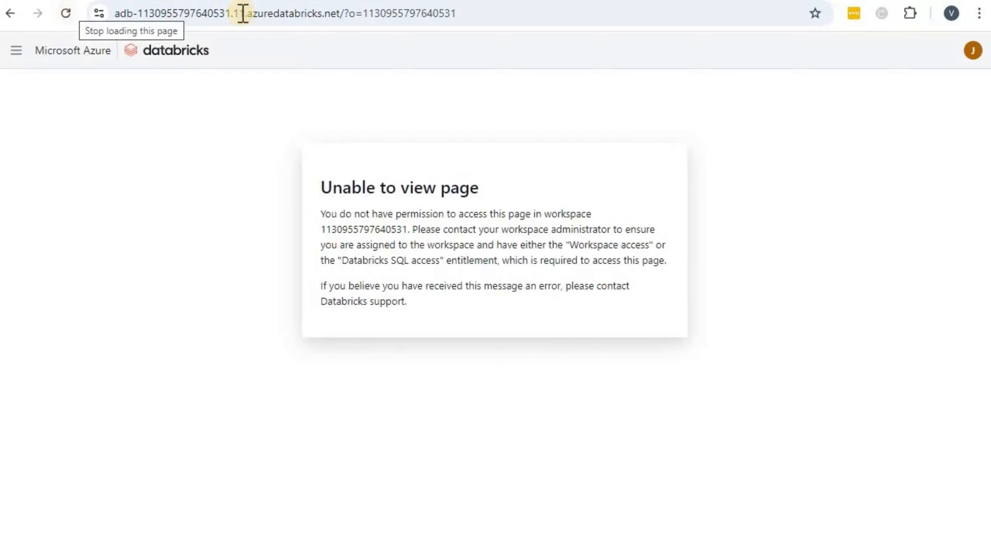
left_click(262, 19)
key("ctrl+v")
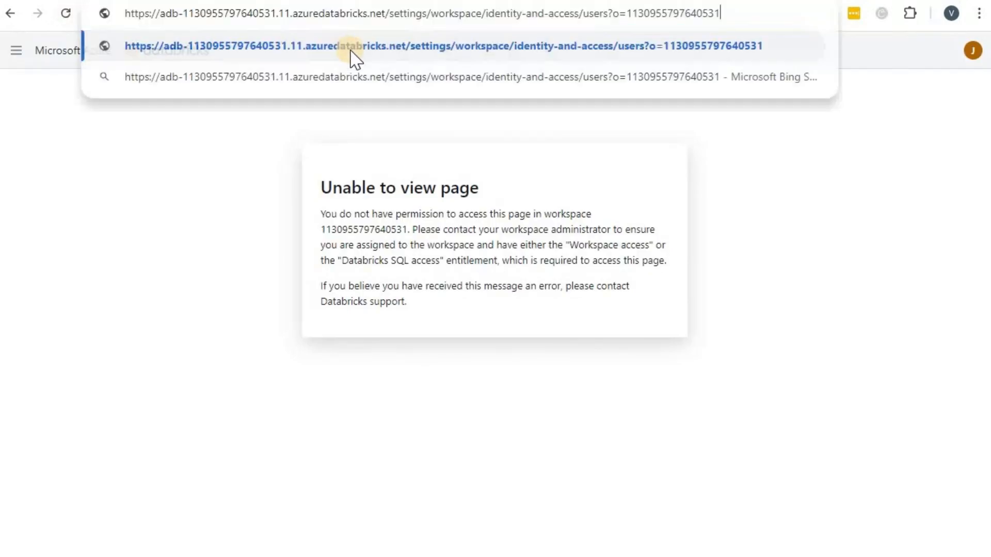
left_click(385, 14)
key("shift+End")
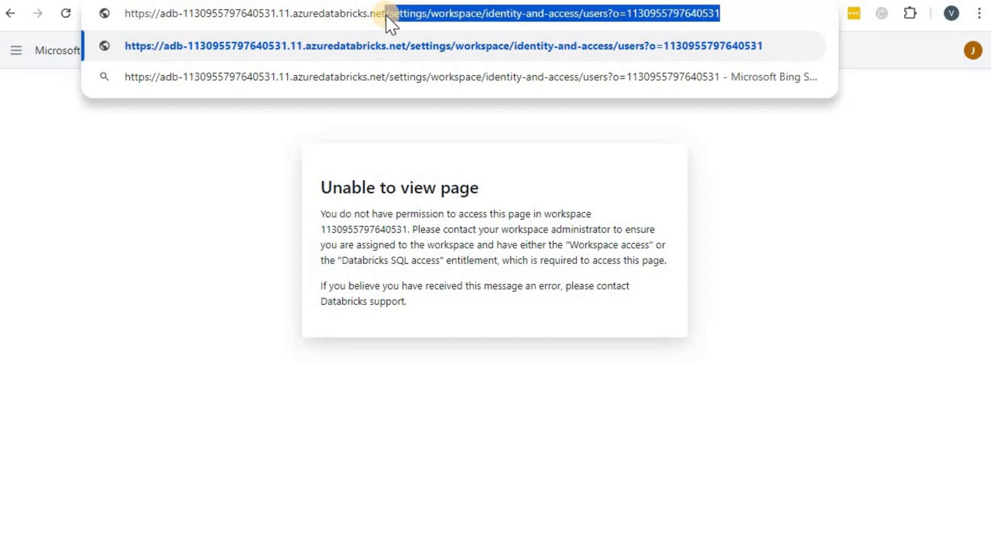
key("BackSpace")
key("Return")
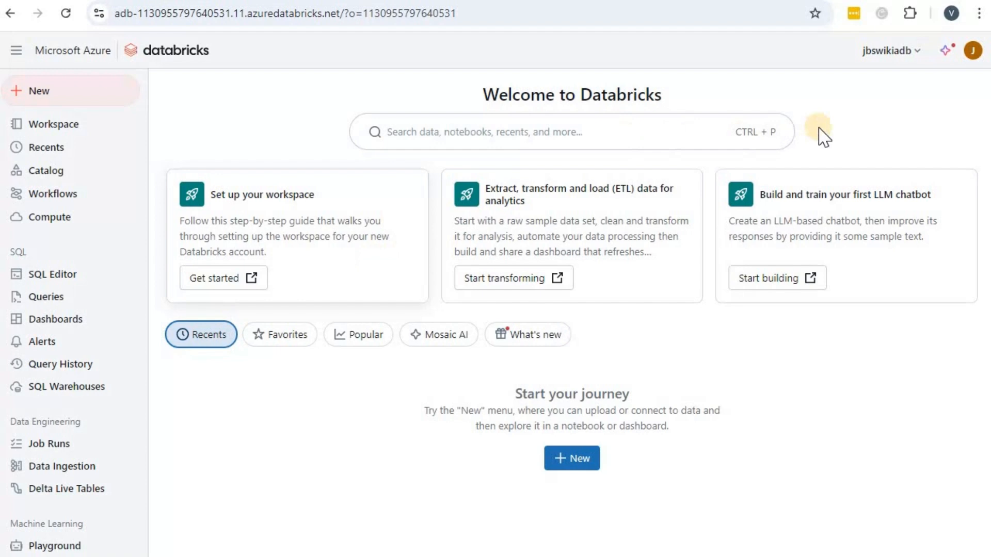
Check the signed-in account, then open the actions menu for the Yahoo member of admins
left_click(974, 50)
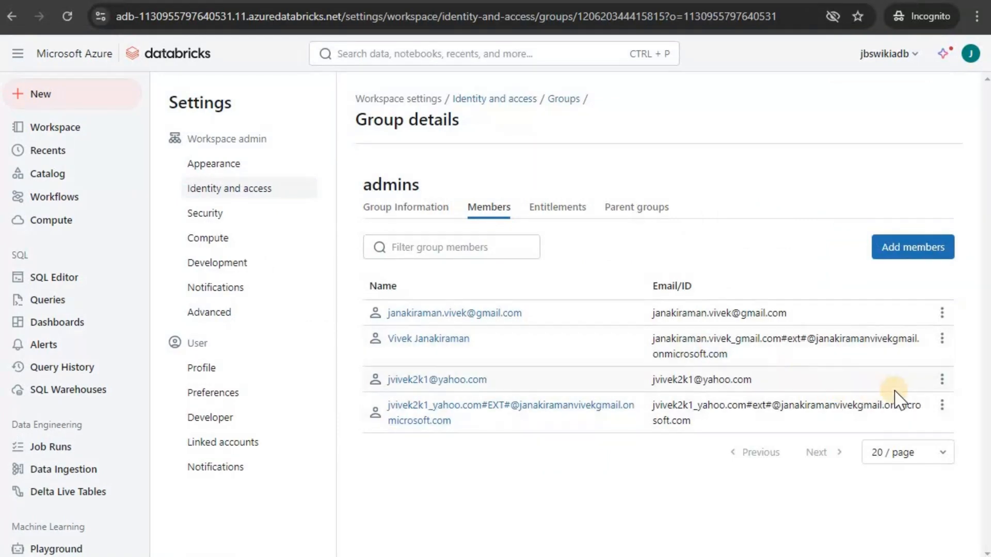
left_click(942, 381)
left_click(898, 412)
Remove the Yahoo member and the guest EXT account from admins, leaving two members
left_click(705, 334)
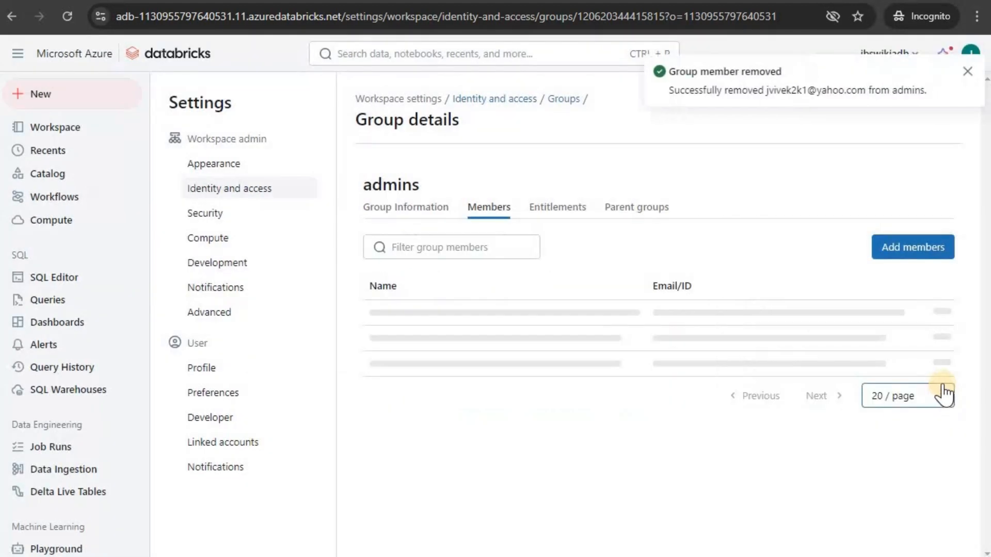
left_click(942, 380)
left_click(880, 411)
left_click(671, 368)
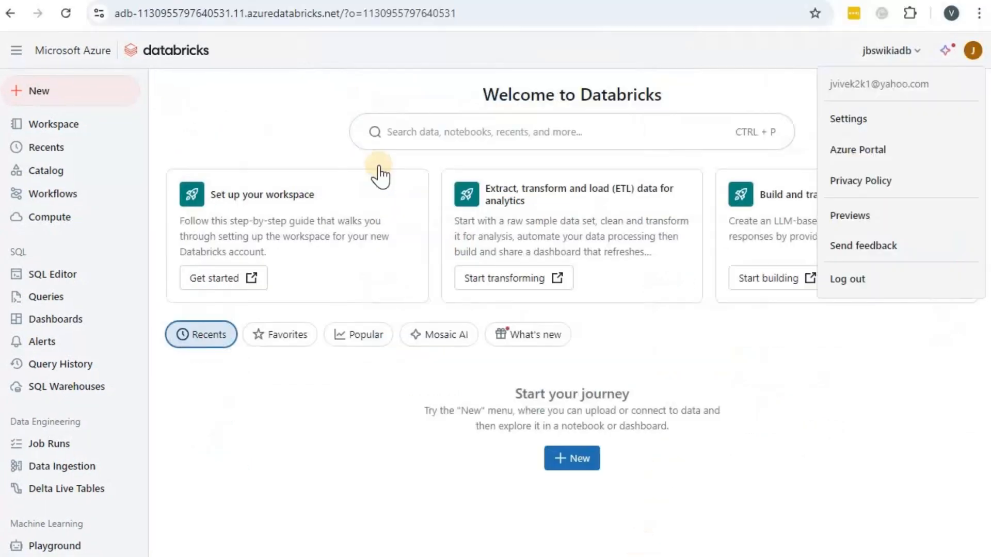
left_click(831, 118)
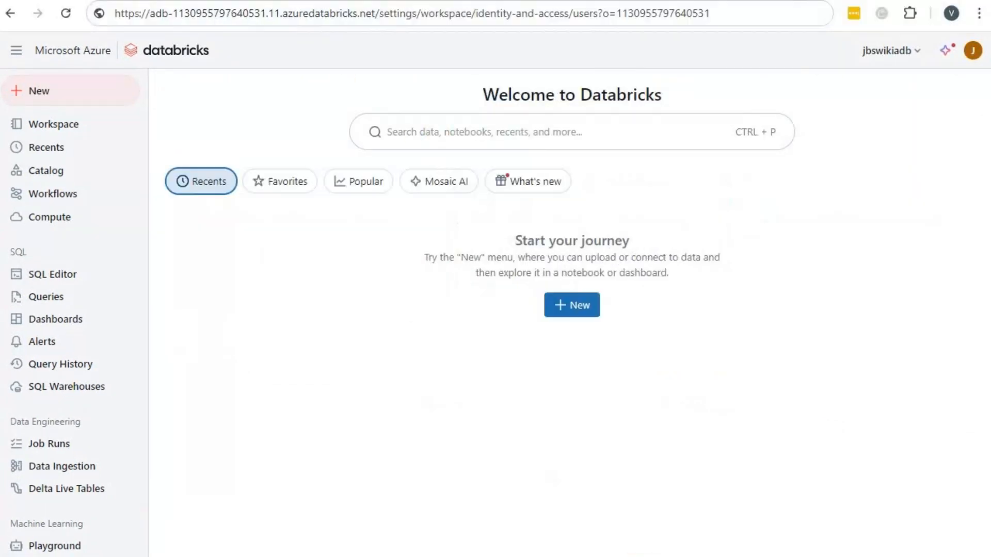
Load the workspace root URL in the guest's browser and sign in with Microsoft Entra ID
left_click(387, 14)
key("shift+End")
key("Delete")
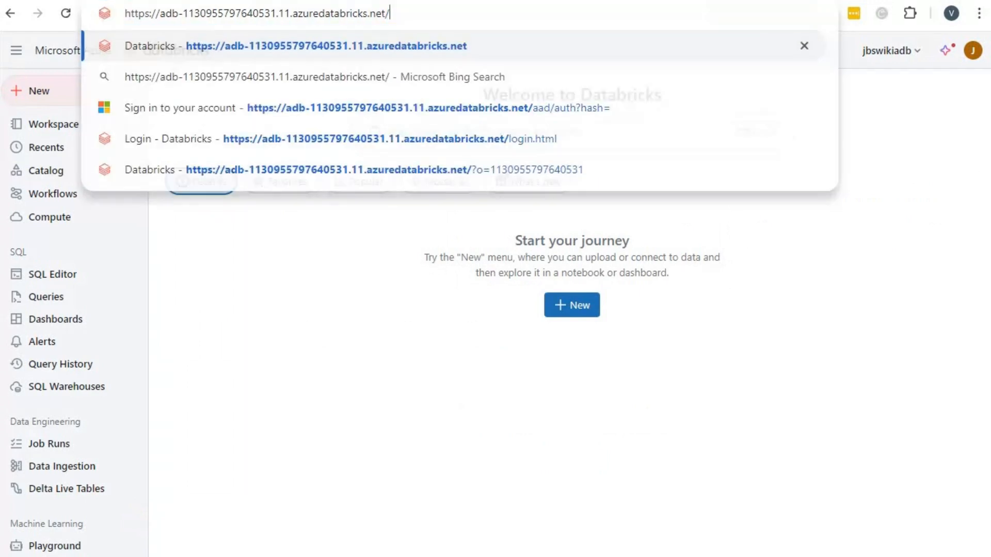
key("Return")
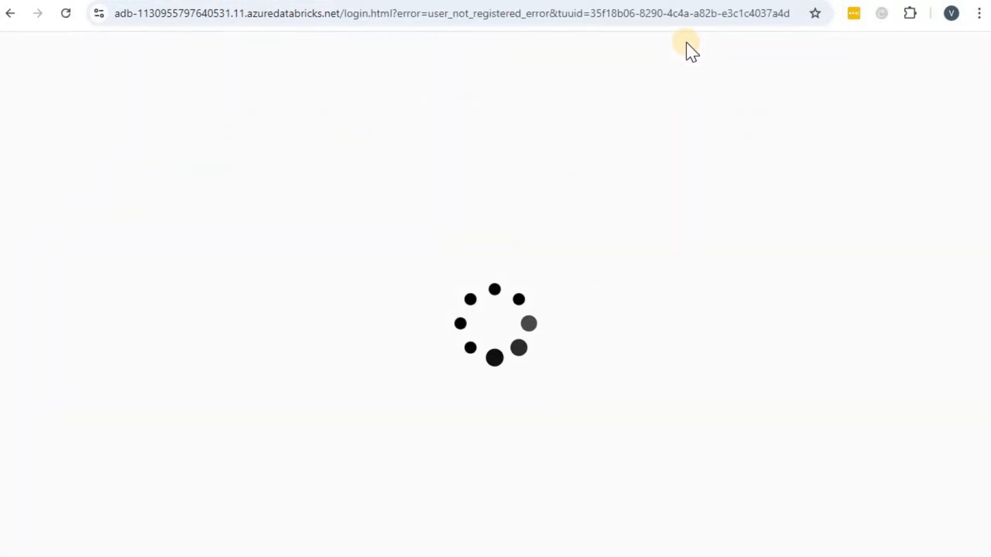
left_click(547, 346)
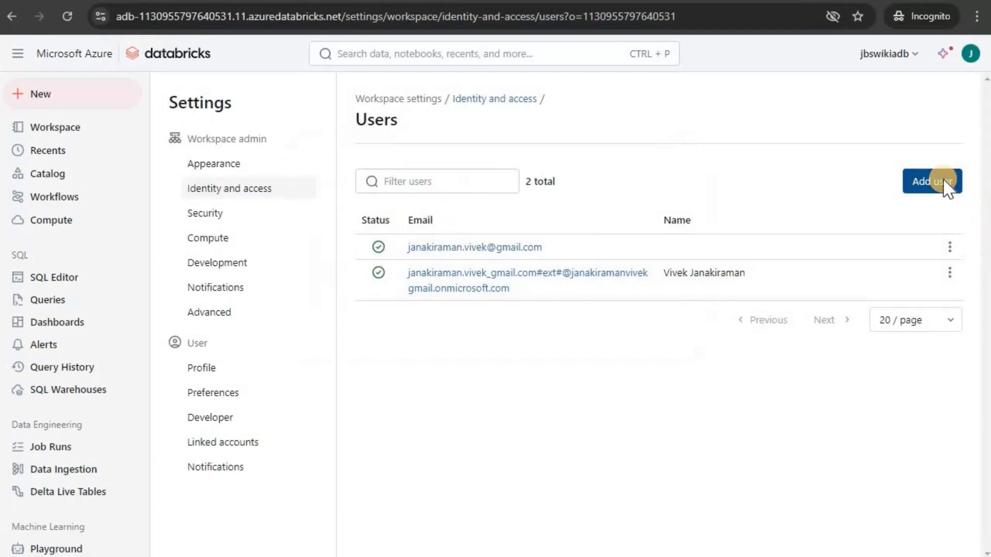
Re-add the guest's Yahoo account to the workspace and turn on its admin access
left_click(943, 184)
left_click(535, 307)
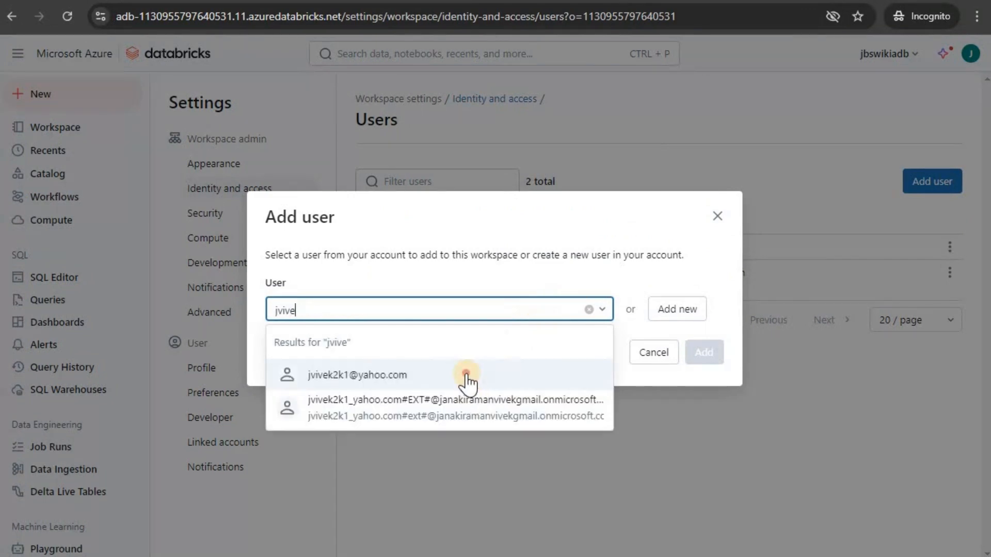
left_click(467, 379)
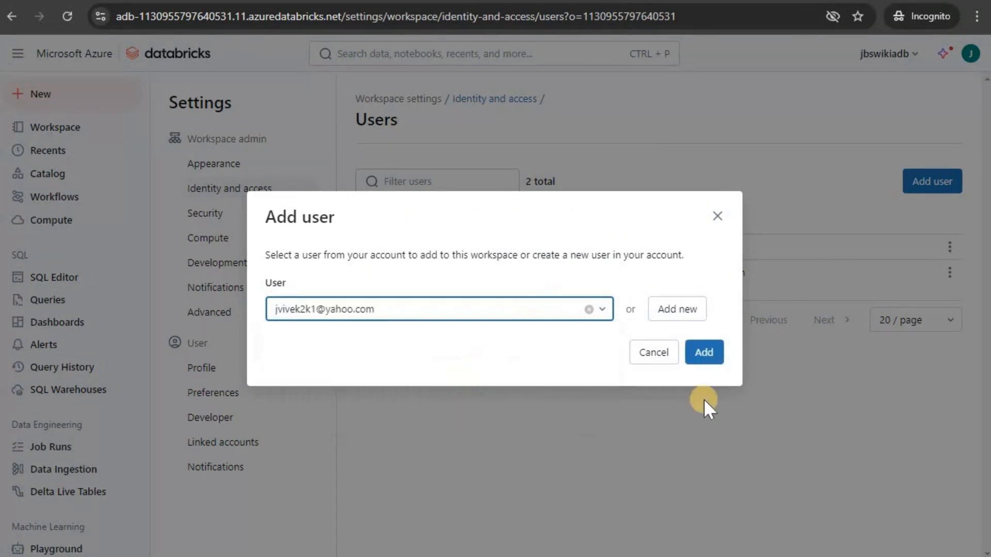
left_click(705, 356)
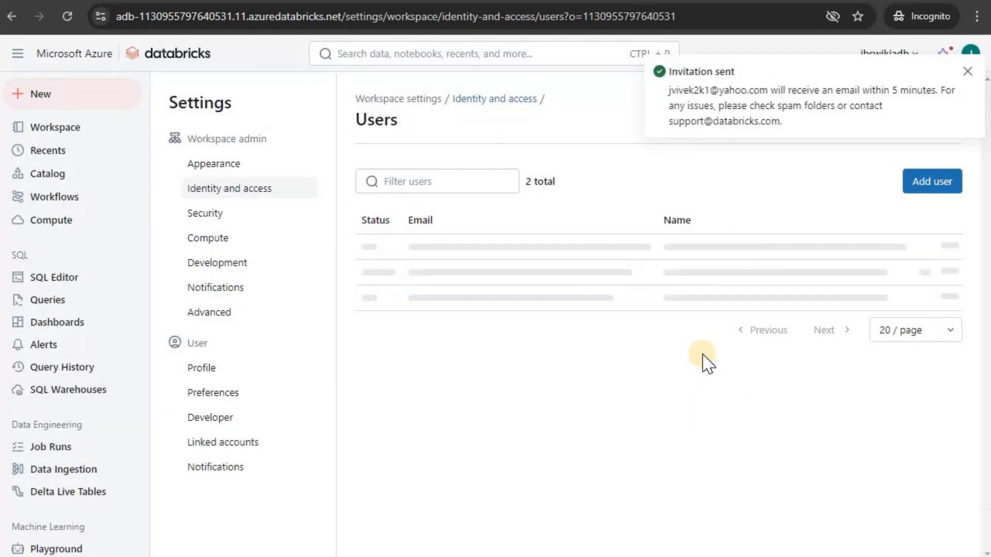
left_click(948, 320)
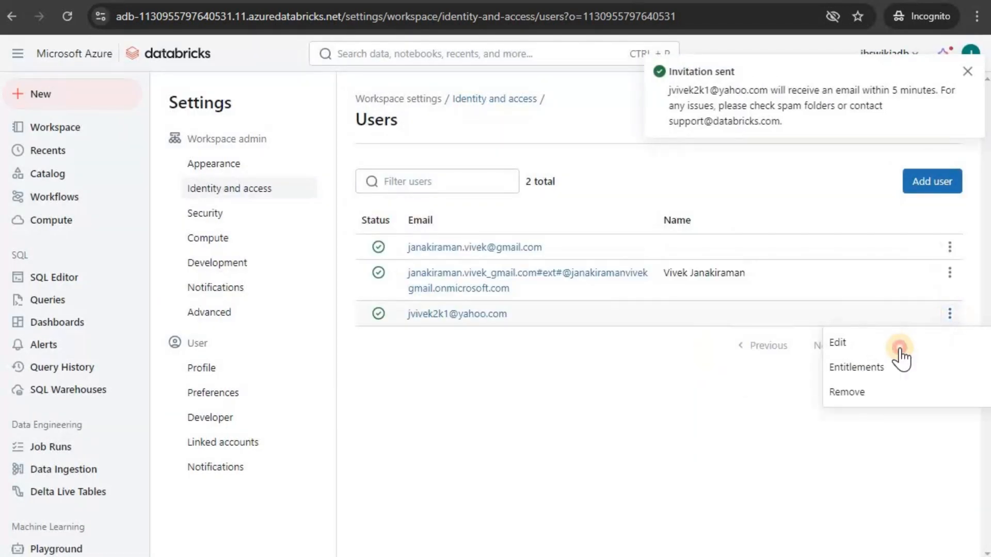
left_click(893, 345)
left_click(857, 343)
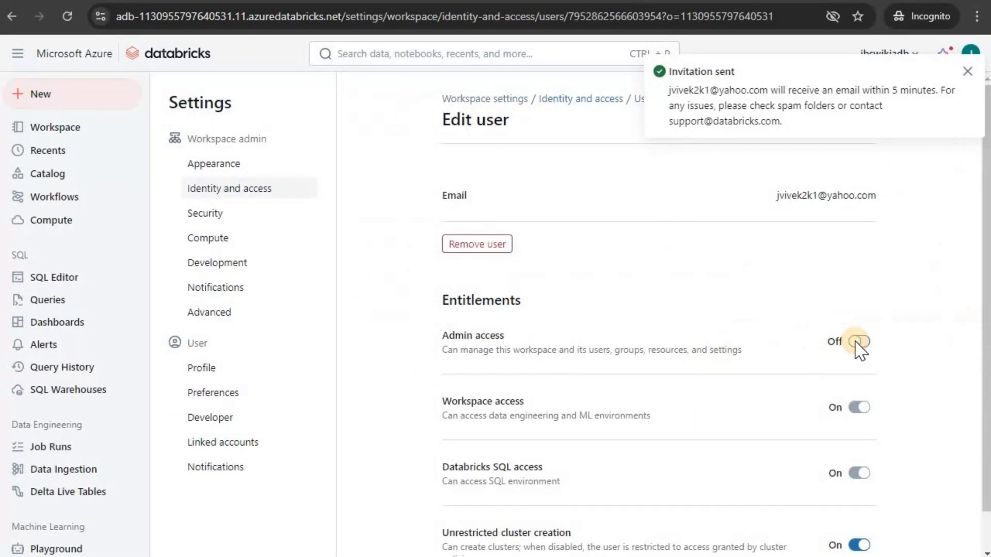
left_click(695, 321)
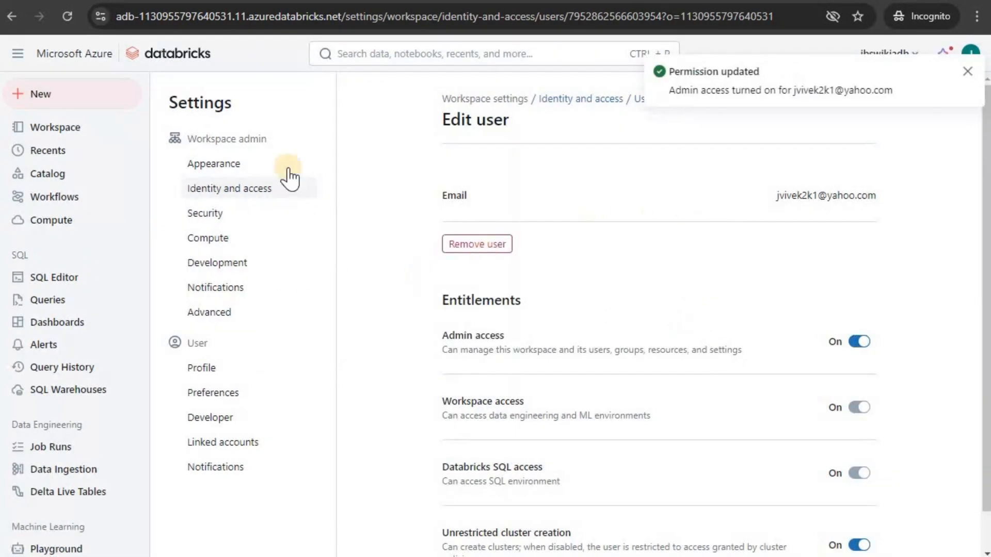
Return to the workspace Users list and start adding another user
left_click(236, 191)
left_click(840, 209)
left_click(935, 183)
Add the guest EXT account to the workspace and open its edit page
left_click(499, 305)
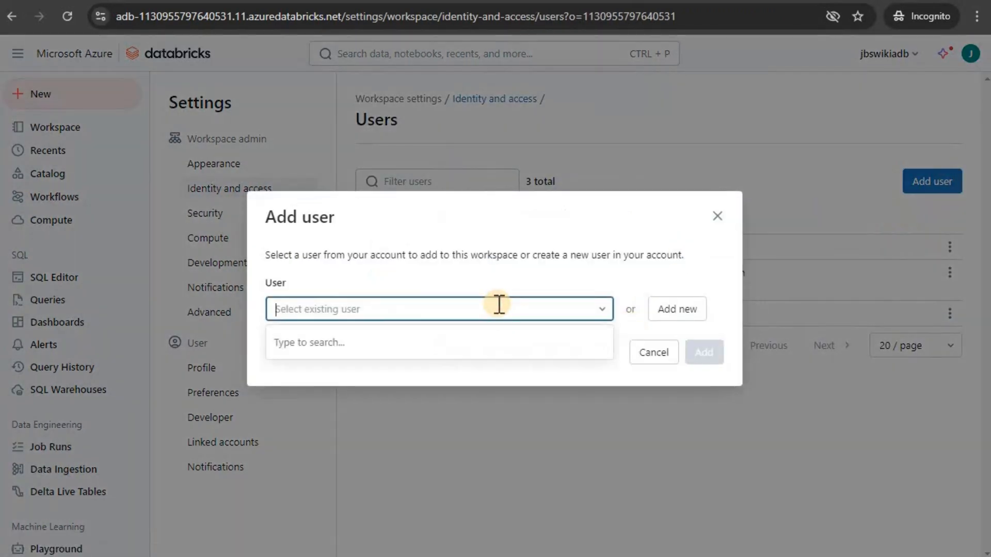
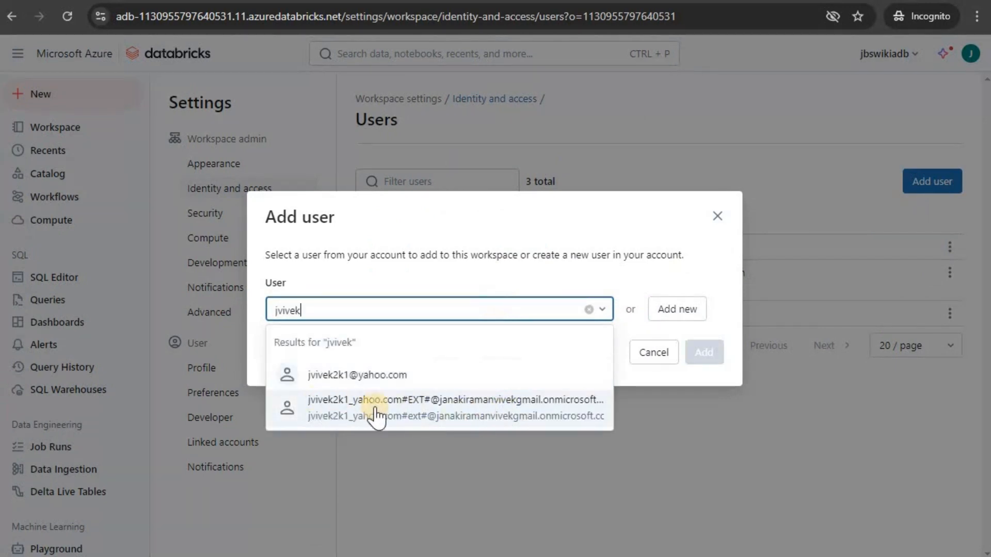
left_click(377, 409)
left_click(705, 353)
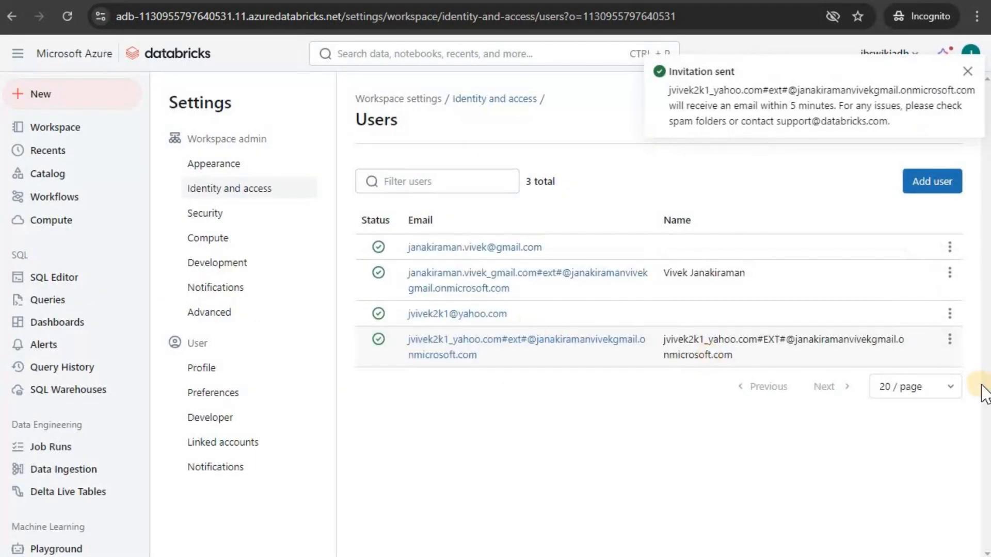
left_click(950, 341)
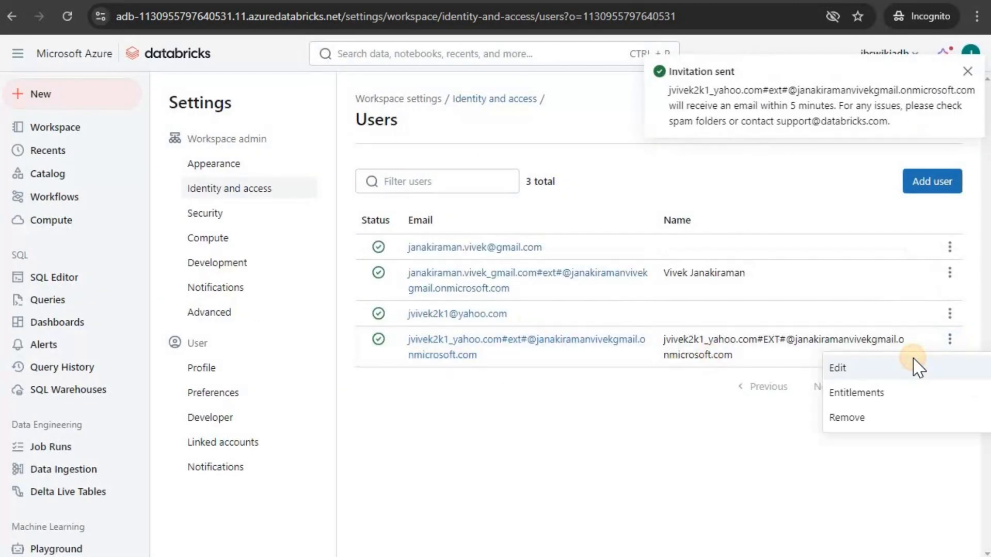
left_click(916, 367)
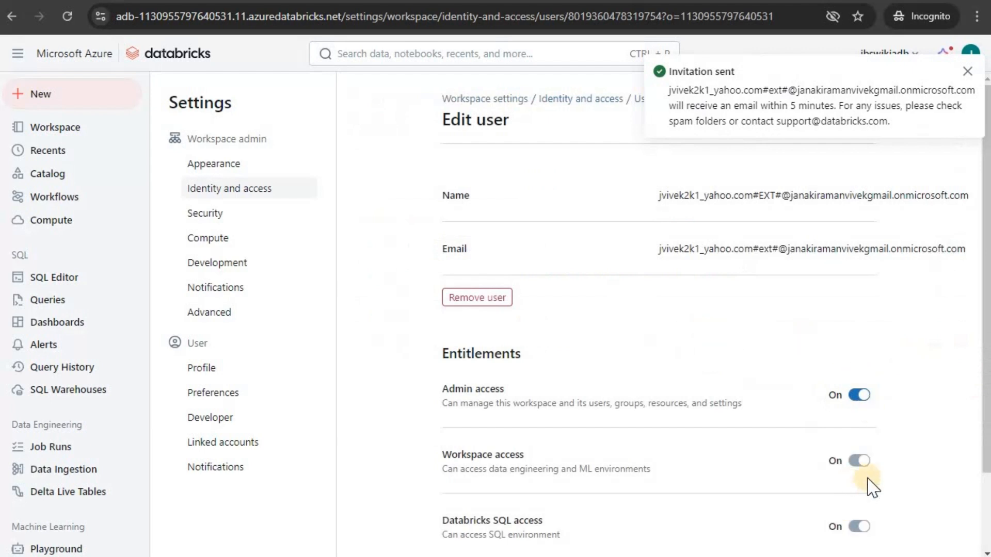
Review the edit page, then go back to Identity and access and open Groups
scroll(725, 392, "down", 2)
scroll(250, 217, "up", 3)
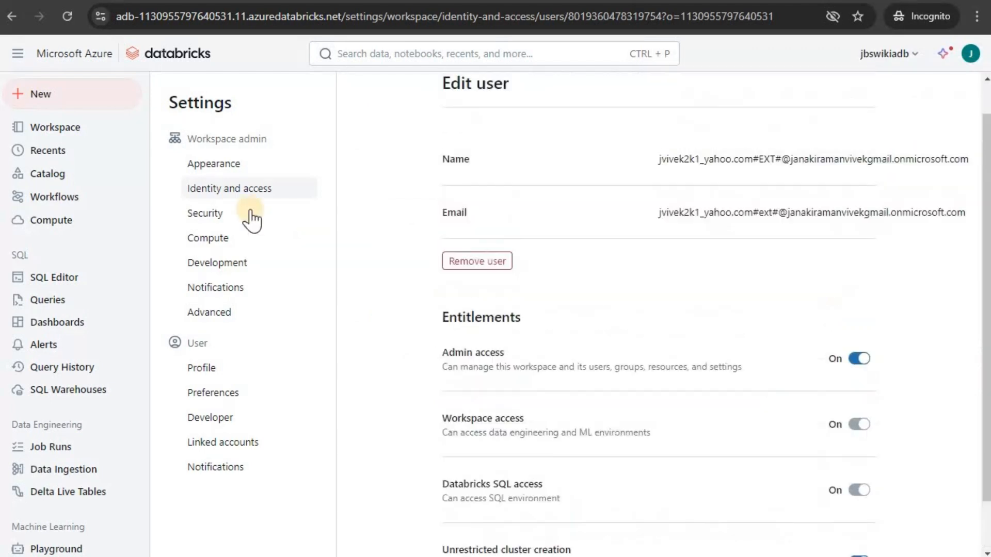
left_click(220, 188)
left_click(841, 274)
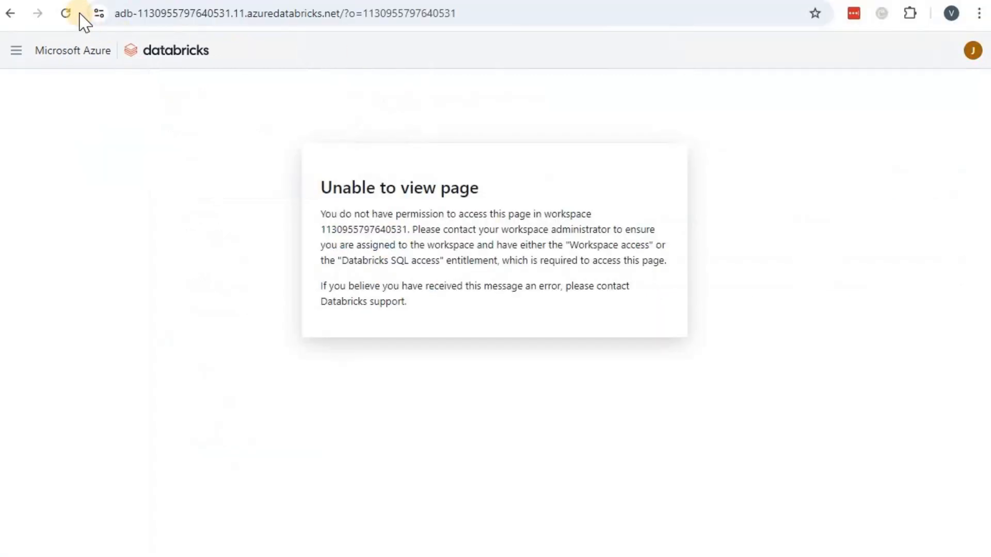
Reload the 'Unable to view page' permission error page
left_click(66, 14)
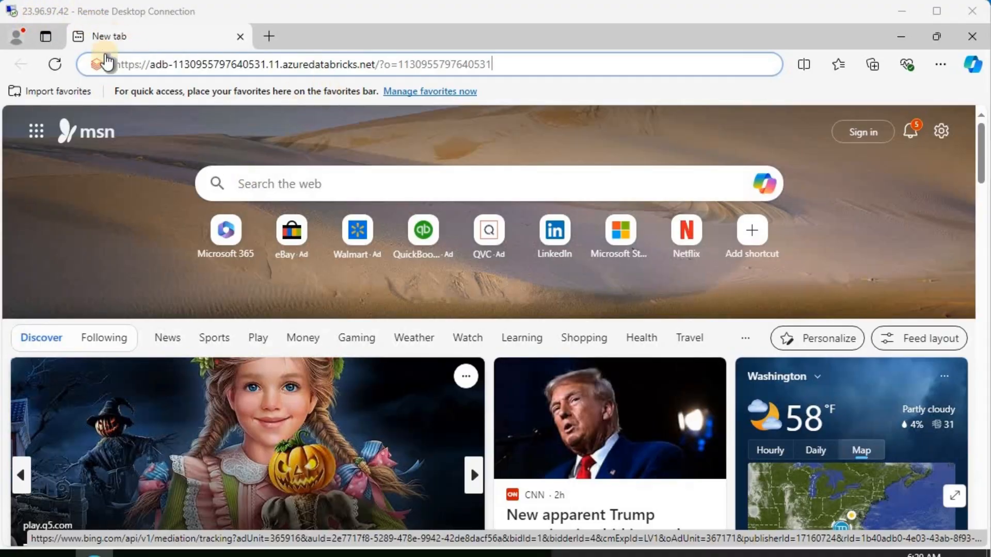
Enter the Databricks workspace URL in the VM's Edge address bar and load it
left_click(511, 64)
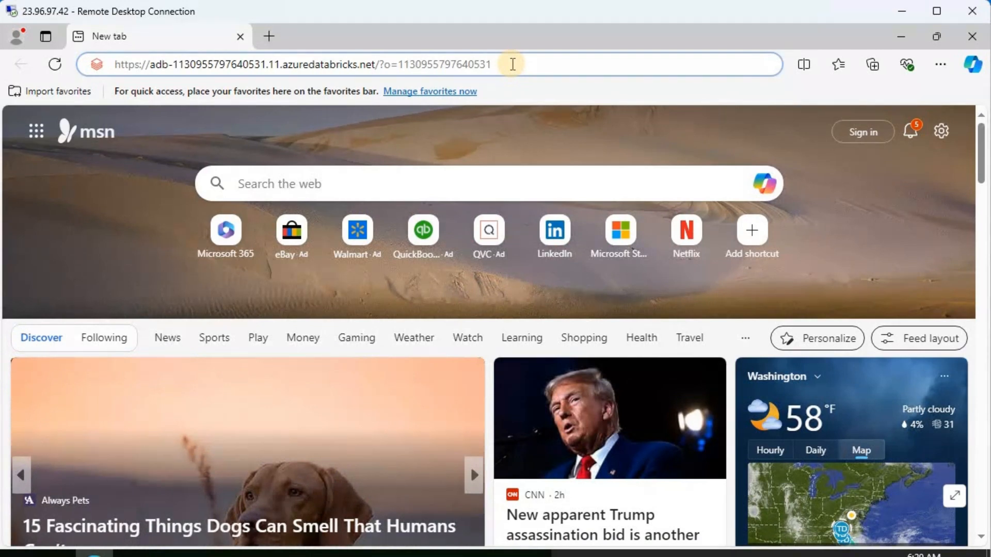
key("Return")
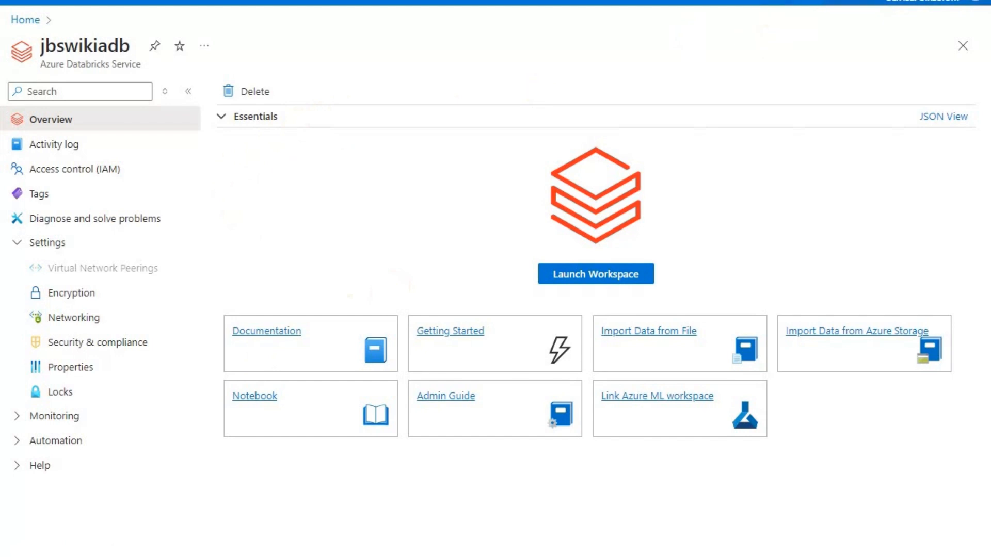
Open the jbswikiadb workspace's Networking settings page
left_click(75, 317)
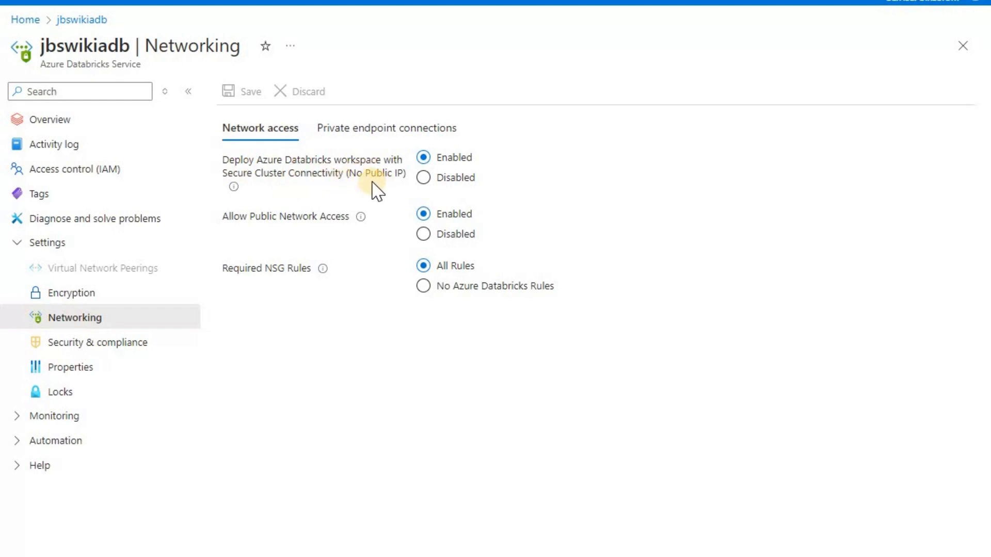
mouse_move(236, 190)
Disable public network access on jbswikiadb, set Required NSG Rules to No Azure Databricks Rules, and save
left_click(423, 234)
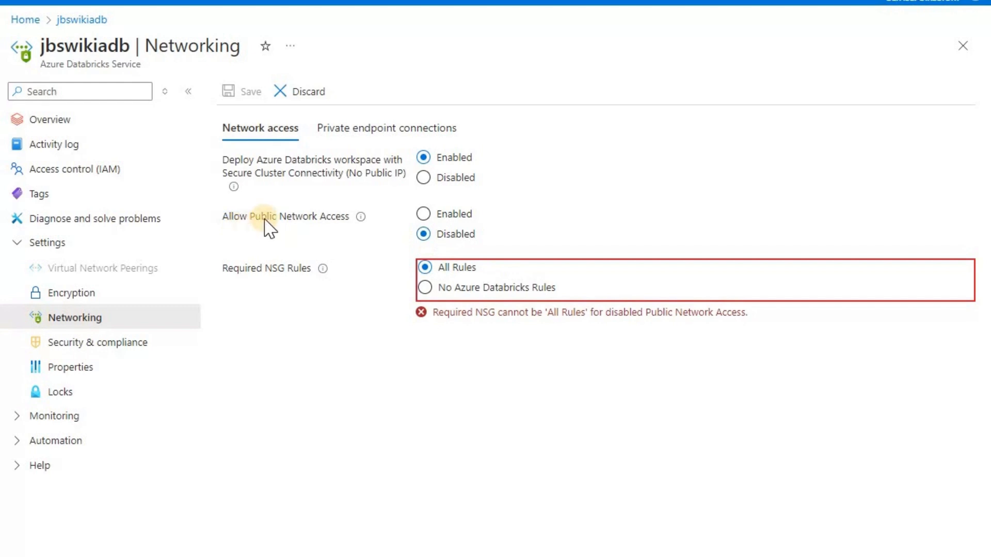
left_click(432, 287)
left_click(435, 237)
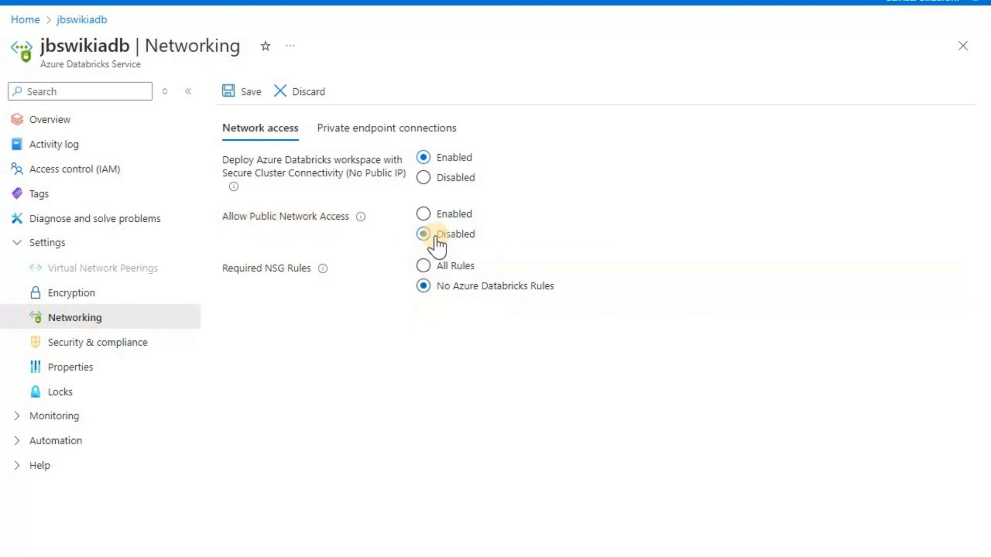
mouse_move(359, 219)
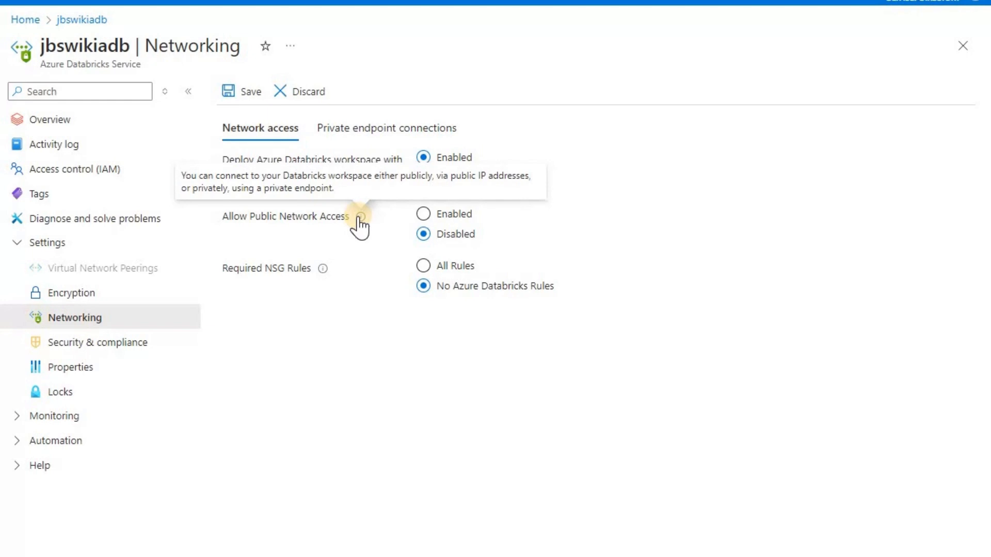
left_click(248, 98)
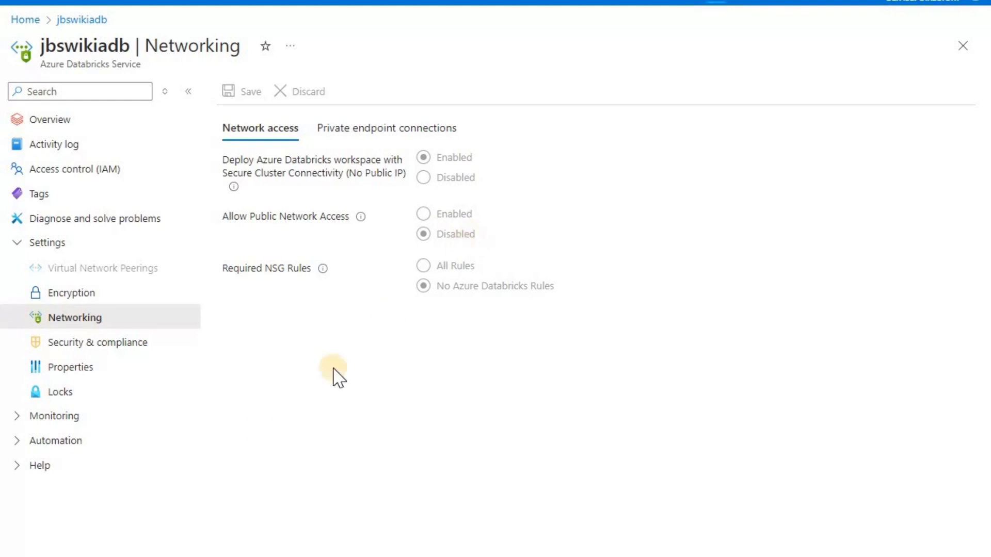
Confirm the networking update succeeded in notifications and return to jbswikiadb's Networking settings
left_click(712, 2)
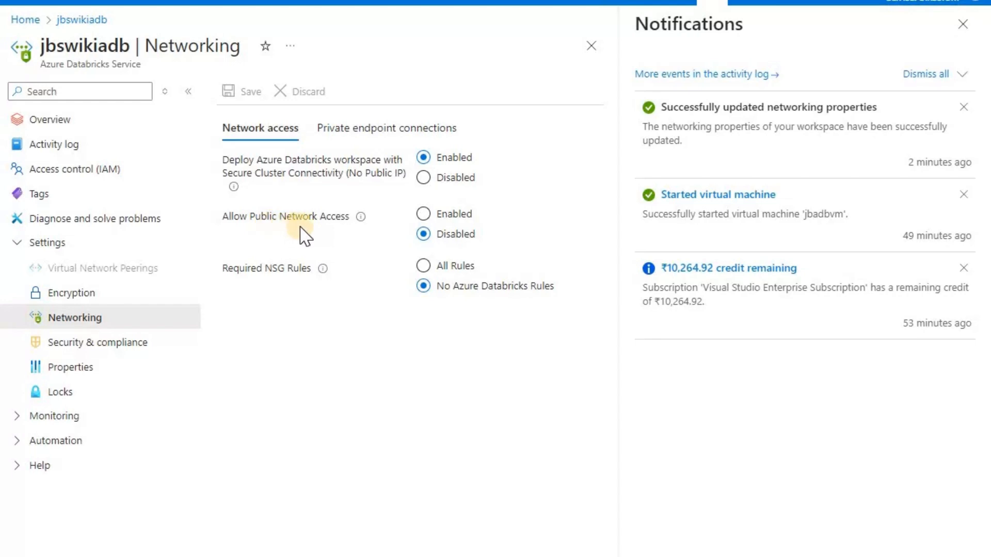
left_click(81, 341)
left_click(76, 317)
Reload the workspace URL in the VM's Edge to see access blocked over the current network
left_click(714, 555)
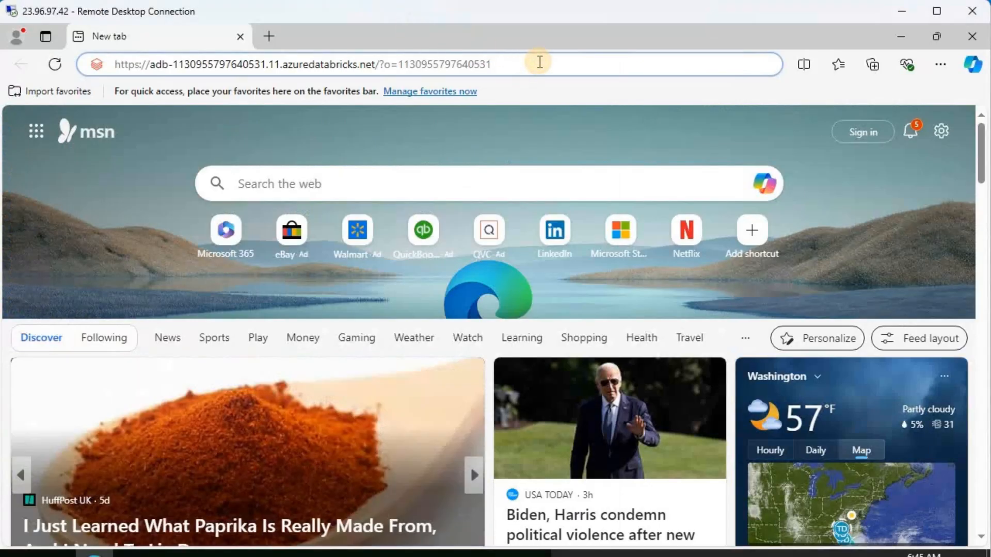
key("Return")
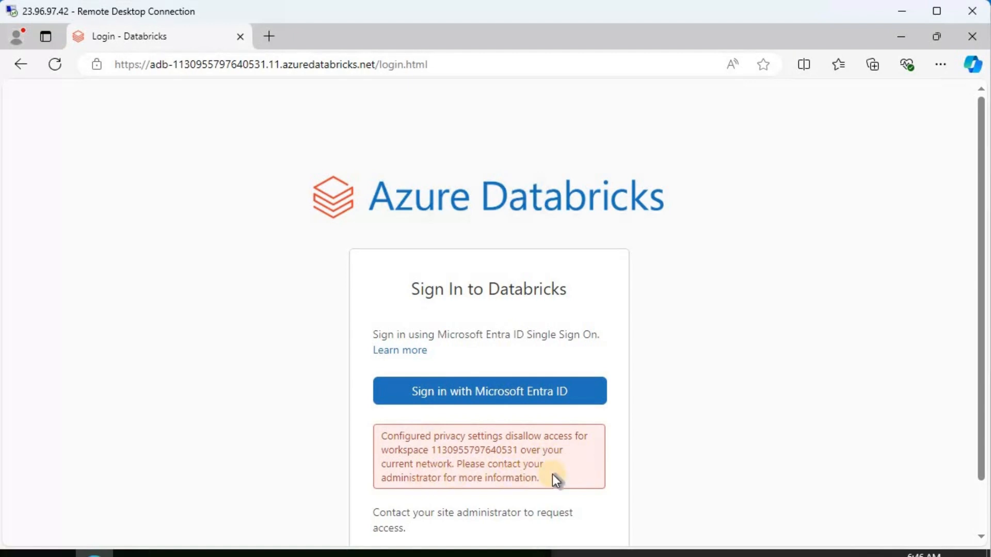
left_click(56, 556)
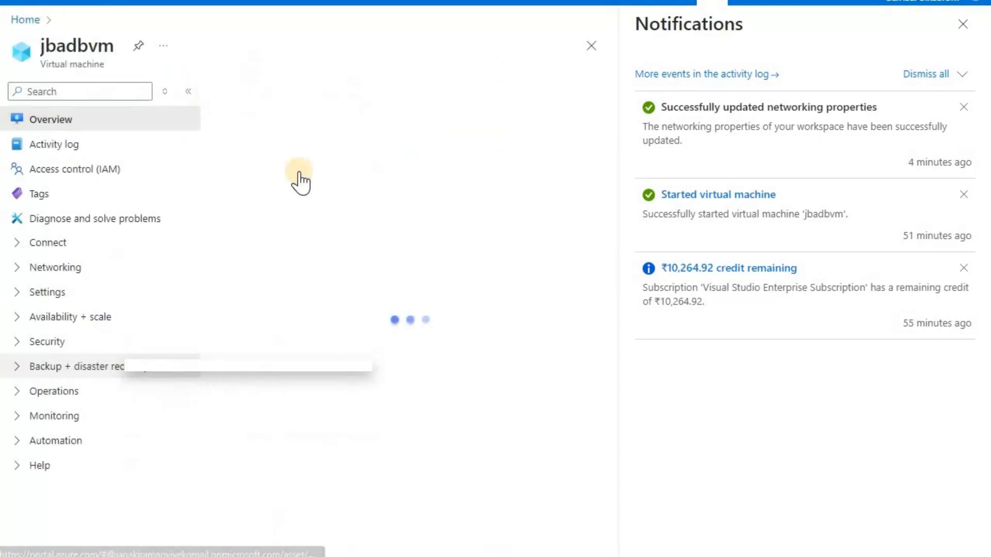
Dismiss notifications and open jbadbvm's jbswikiadb_vnet/default virtual network
left_click(963, 25)
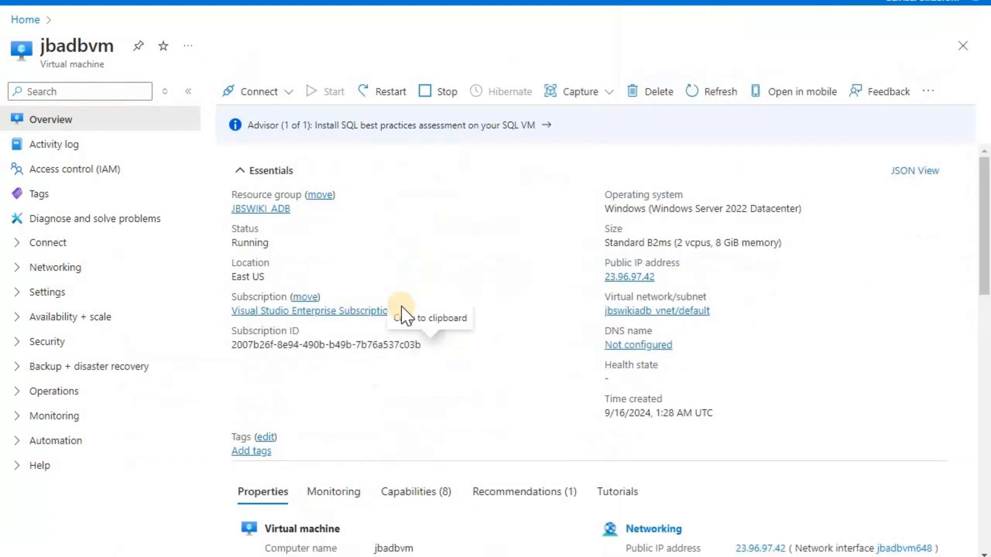
left_click(648, 315)
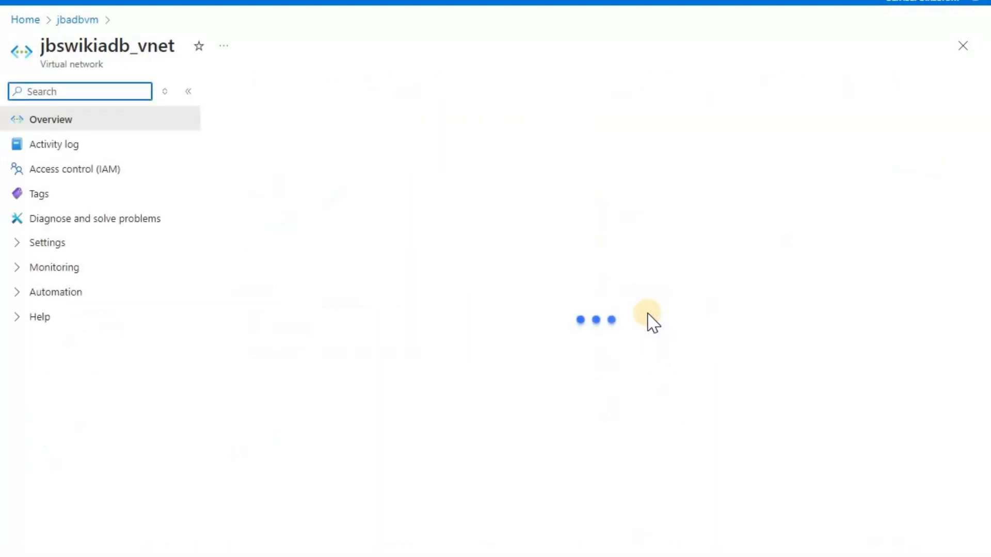
Review the subnets listed for the jbswikiadb_vnet virtual network
left_click(23, 243)
left_click(93, 318)
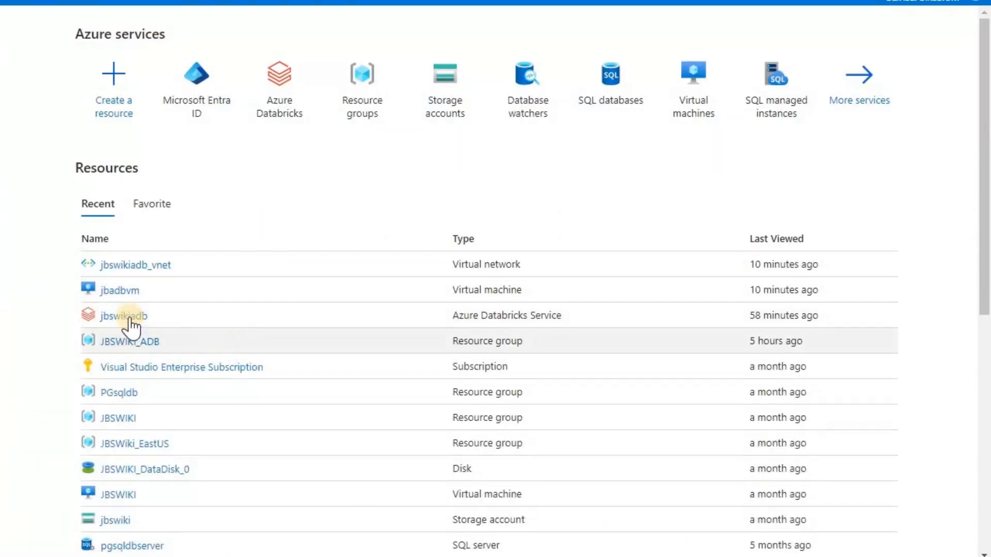
Start a new private endpoint from jbswikiadb's Networking private endpoint connections
left_click(130, 317)
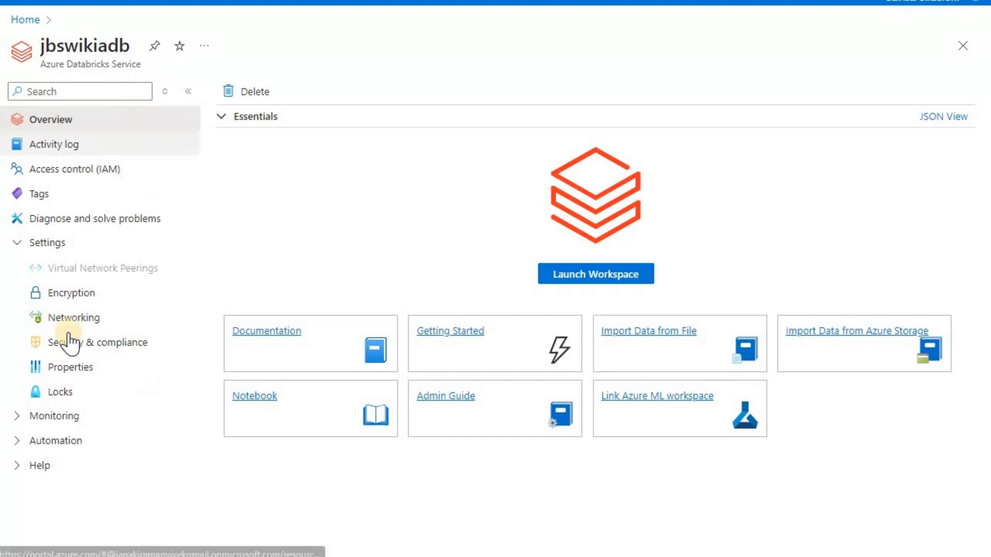
left_click(62, 318)
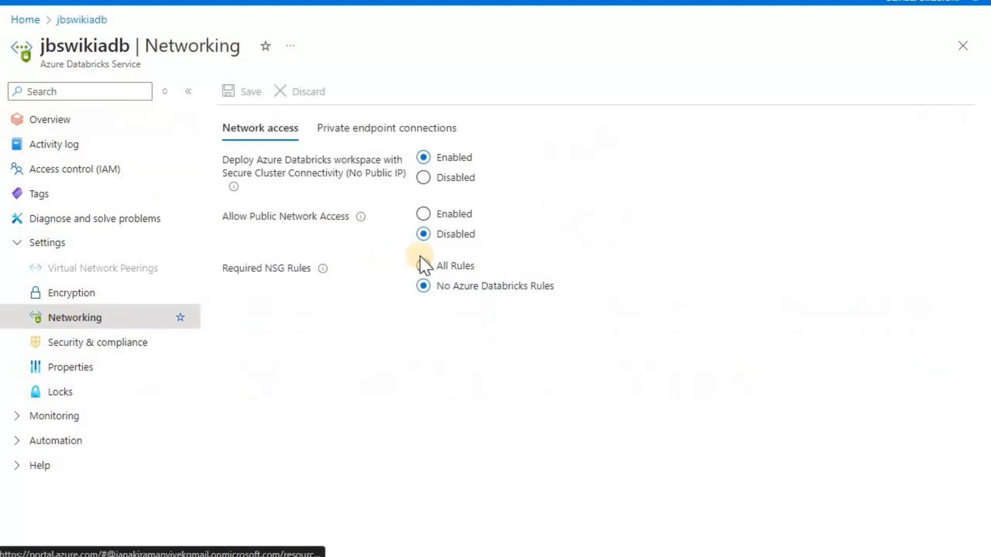
left_click(361, 138)
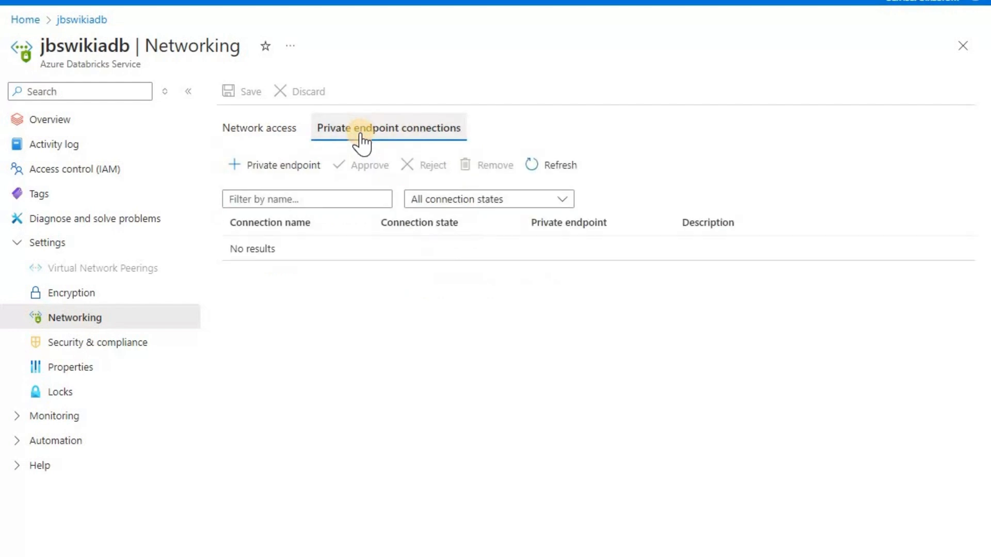
left_click(284, 165)
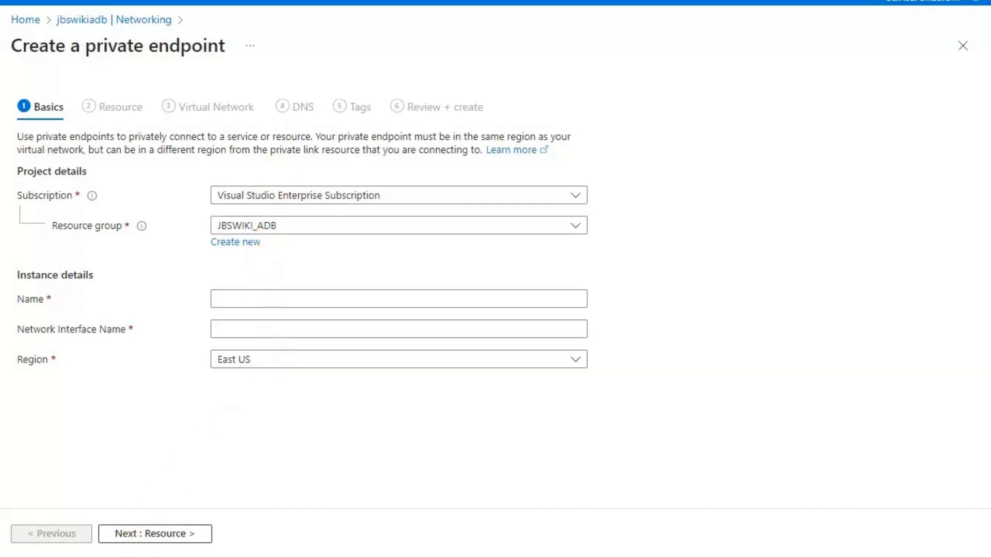
Name the private endpoint pe_jbswikiadb_browser_auth and continue to the Resource step
left_click(265, 298)
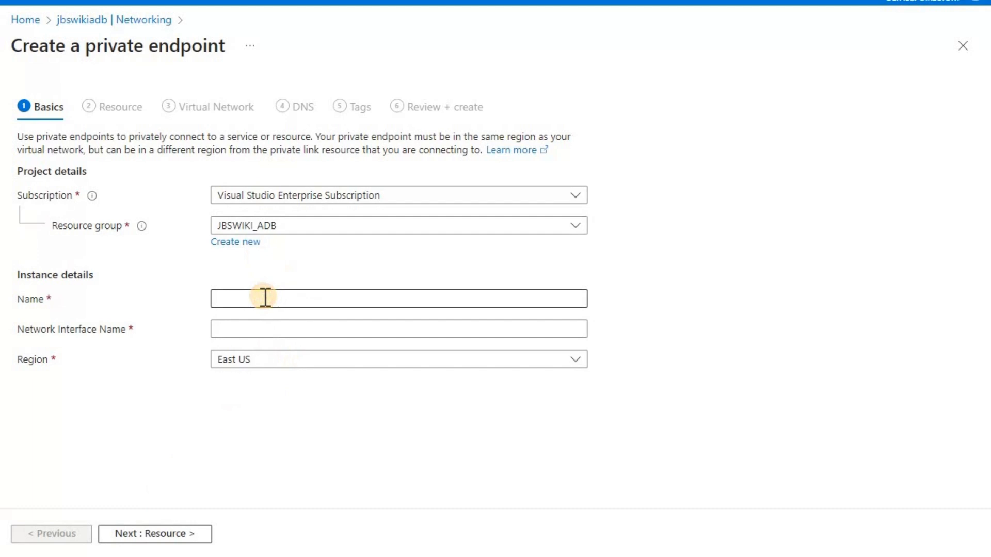
type("pe")
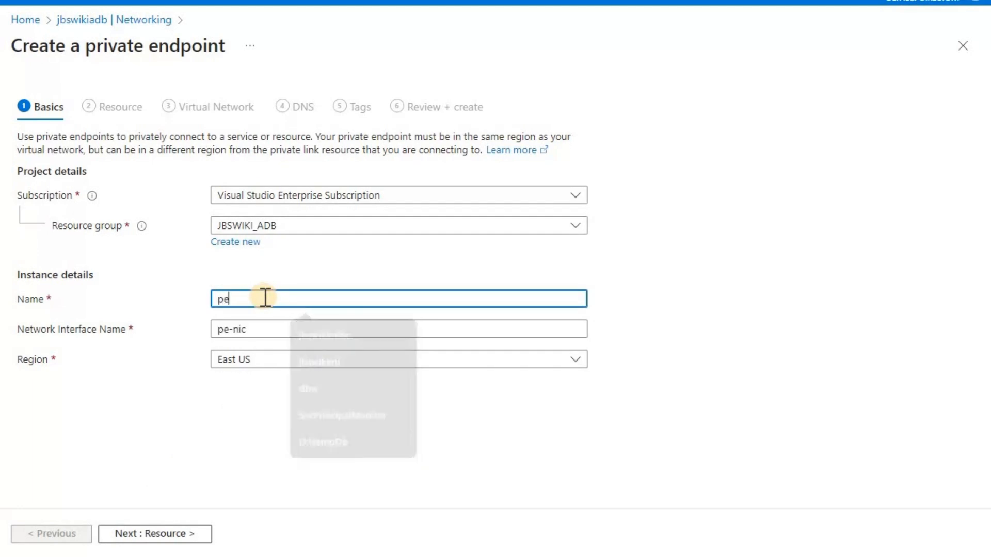
type("_")
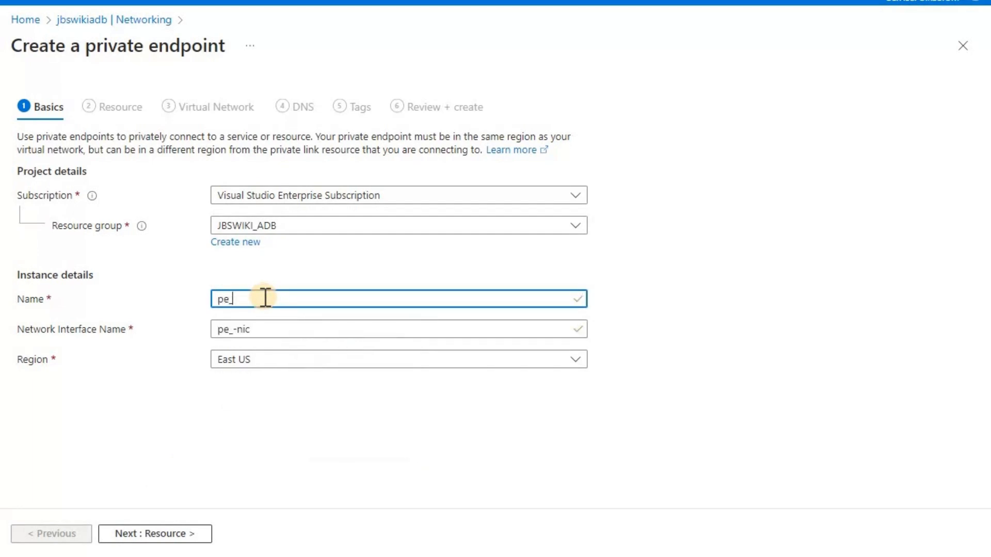
type("jbswik")
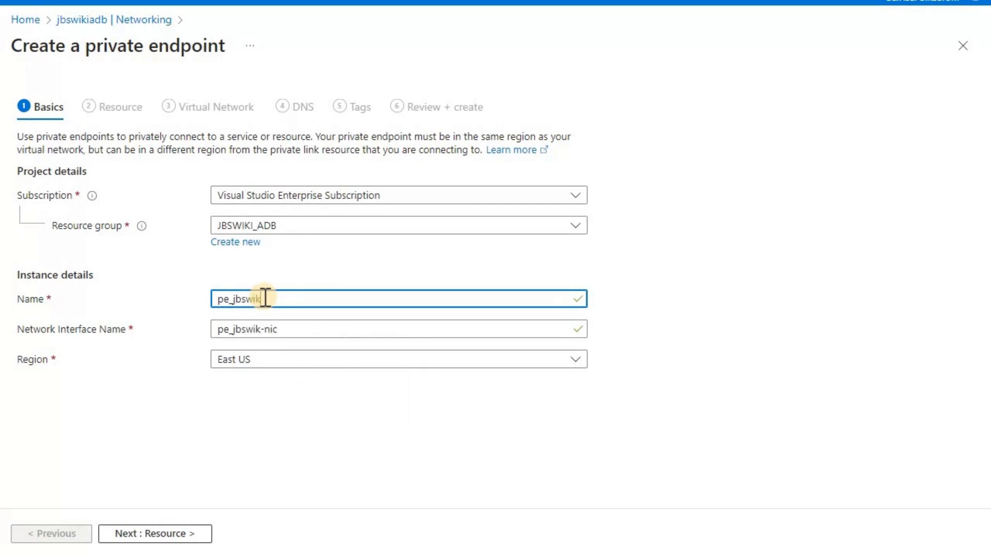
type("iadb_browse")
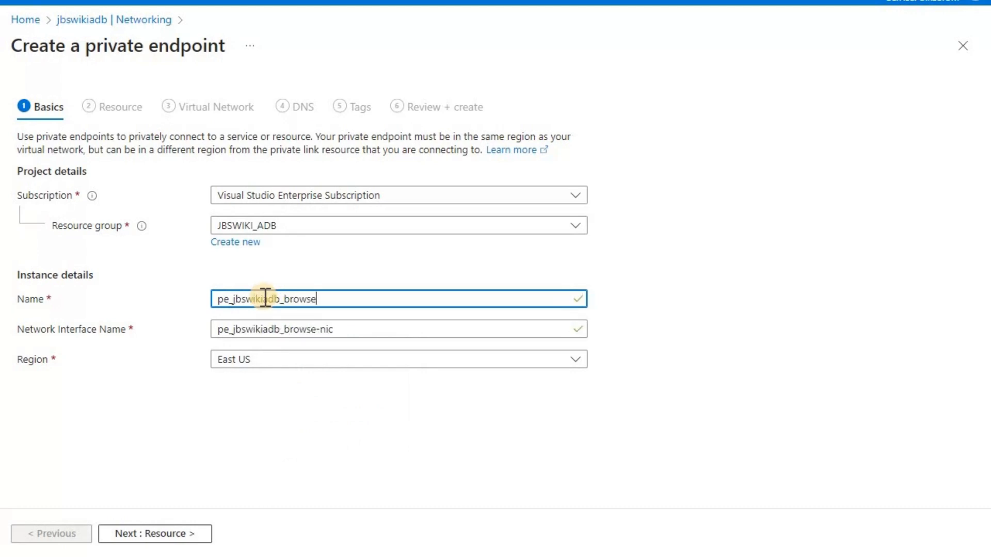
type("r_auth")
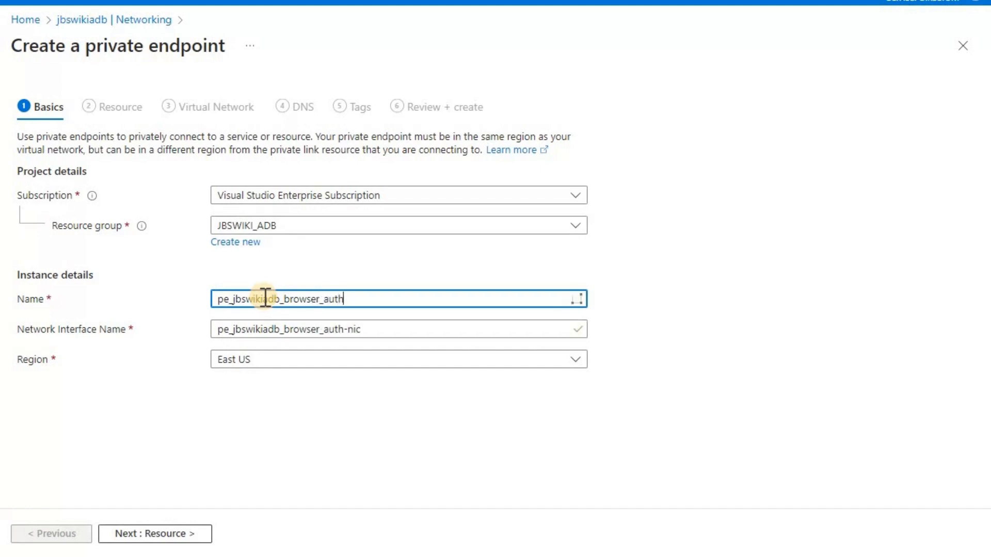
left_click(173, 534)
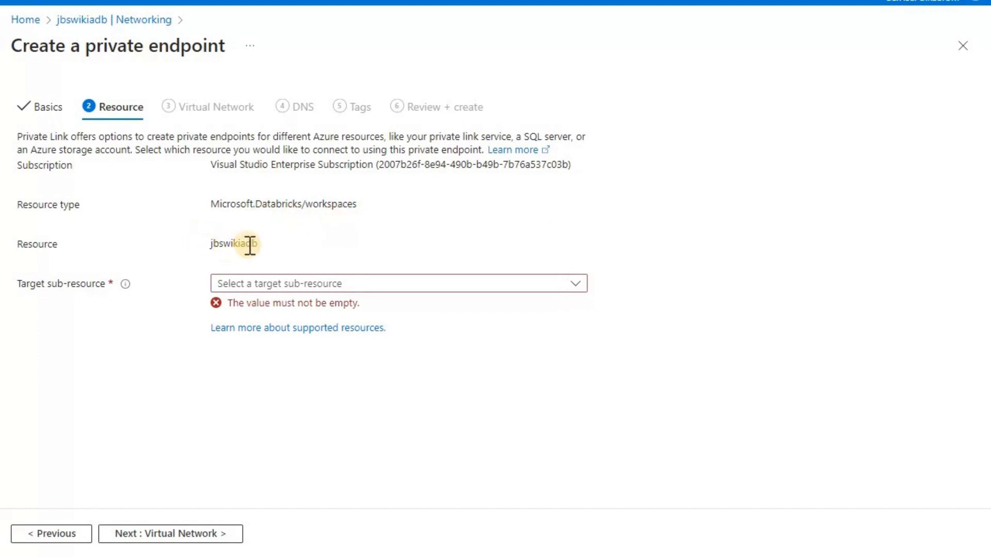
Set the target sub-resource to browser_authentication and continue to Virtual Network
left_click(579, 283)
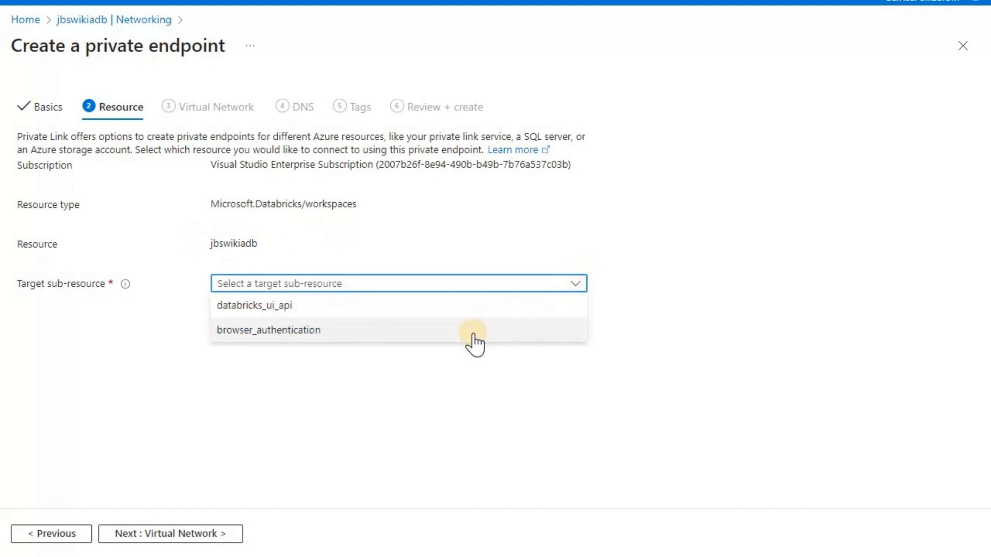
left_click(473, 341)
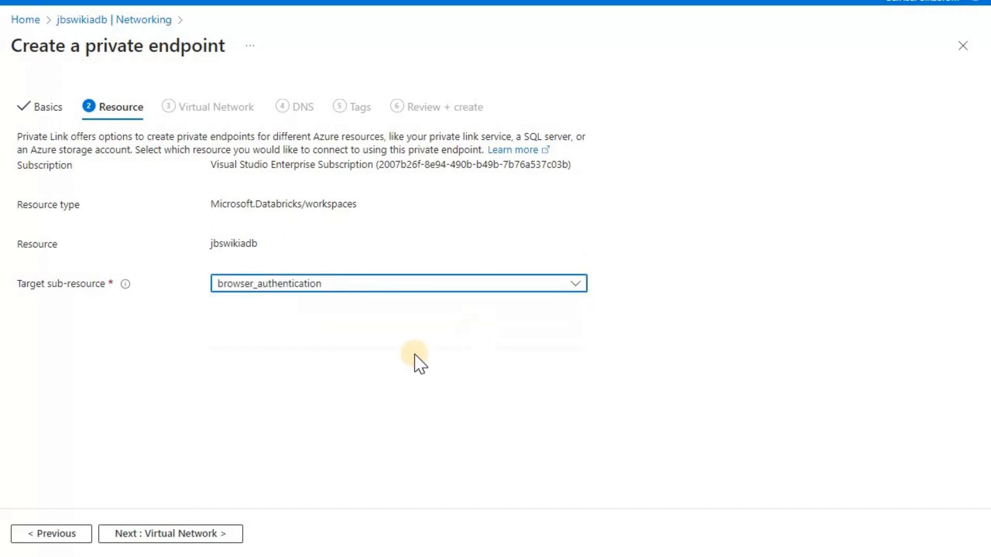
left_click(206, 537)
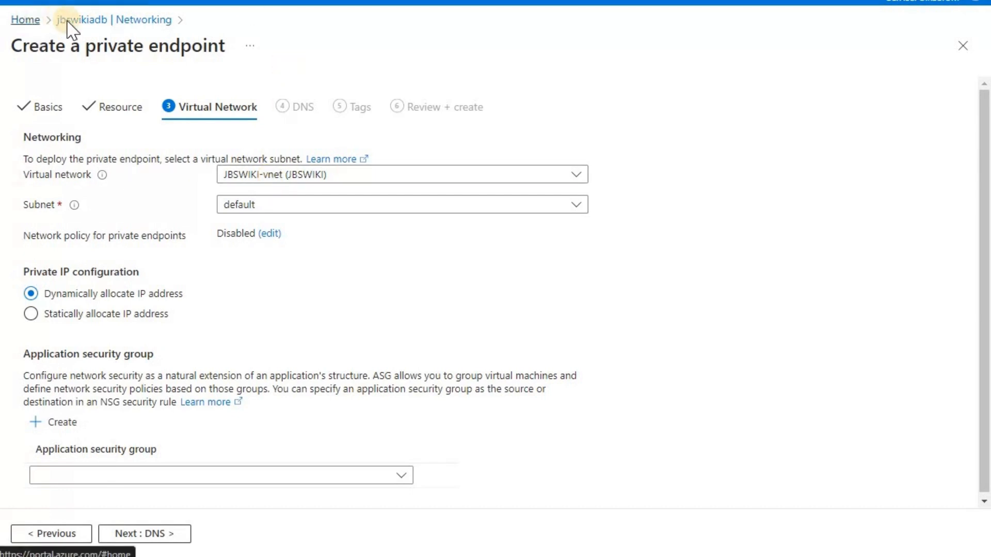
right_click(29, 20)
left_click(83, 30)
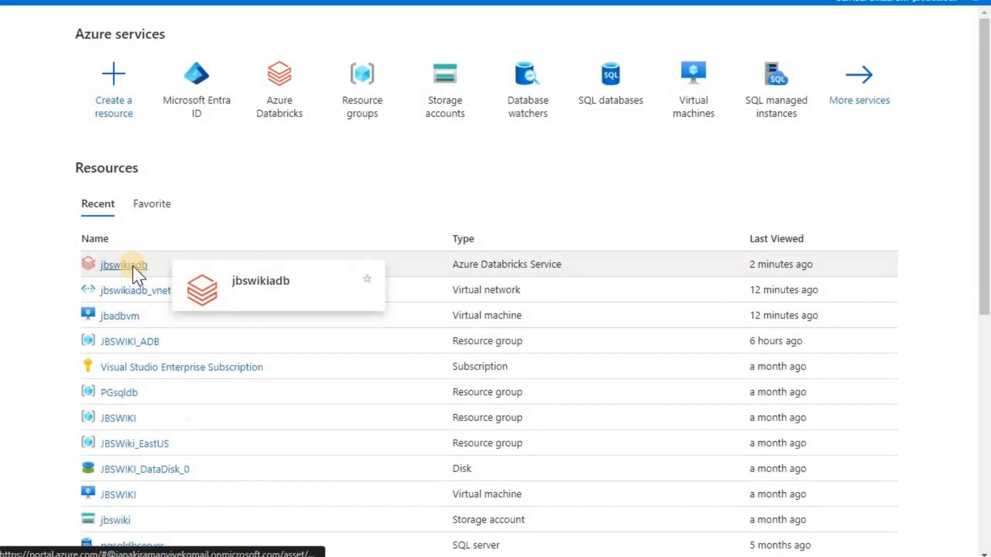
left_click(133, 267)
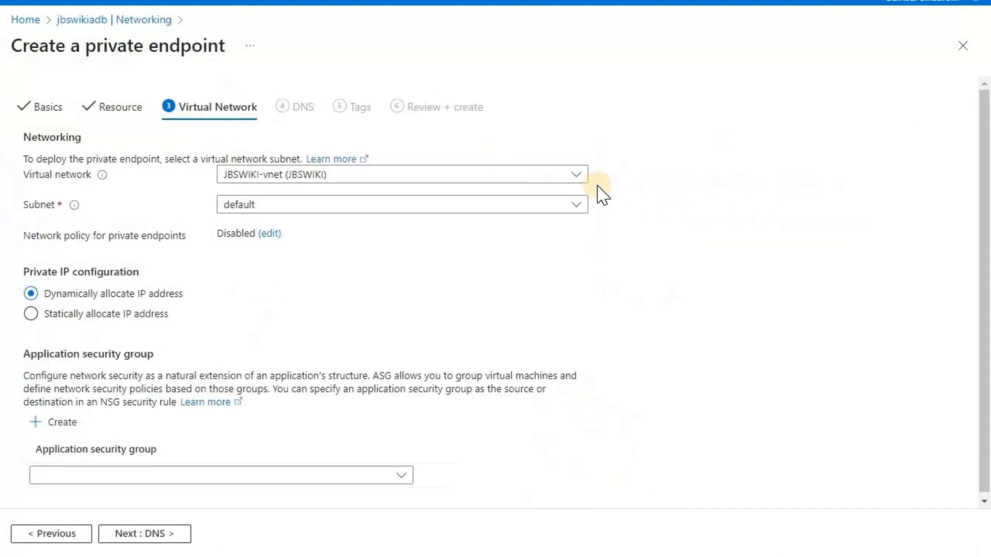
left_click(573, 177)
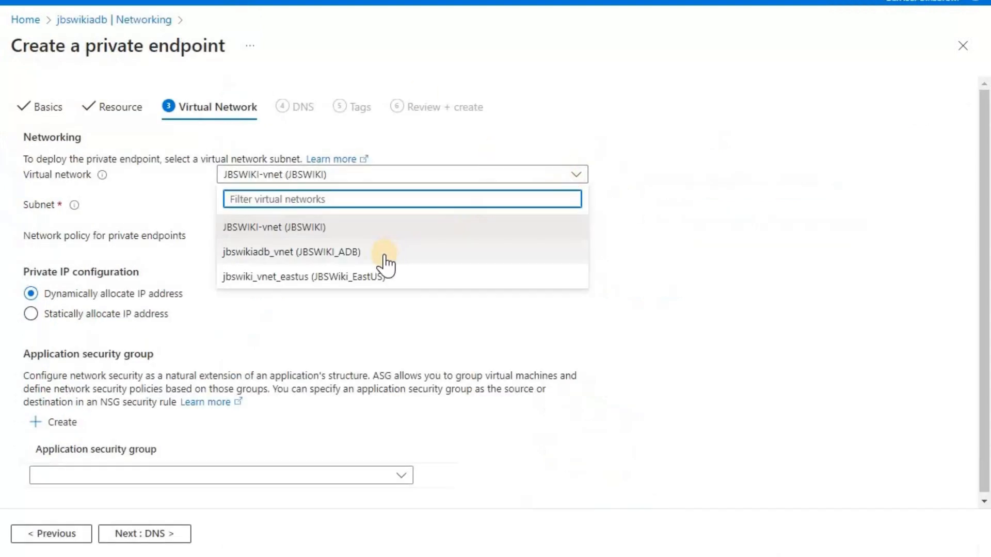
Choose jbswikiadb_vnet (JBSWIKI_ADB) as the endpoint's virtual network
left_click(319, 234)
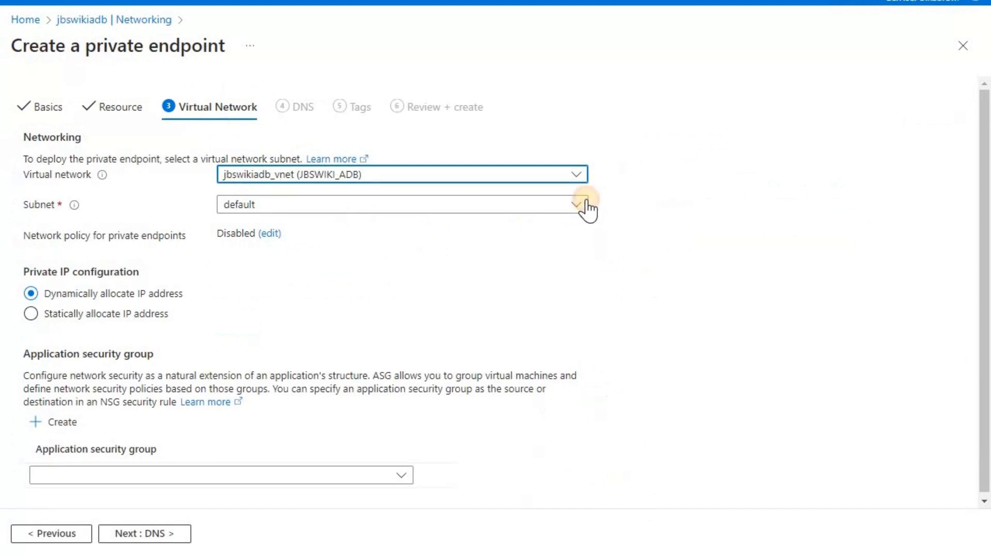
left_click(586, 205)
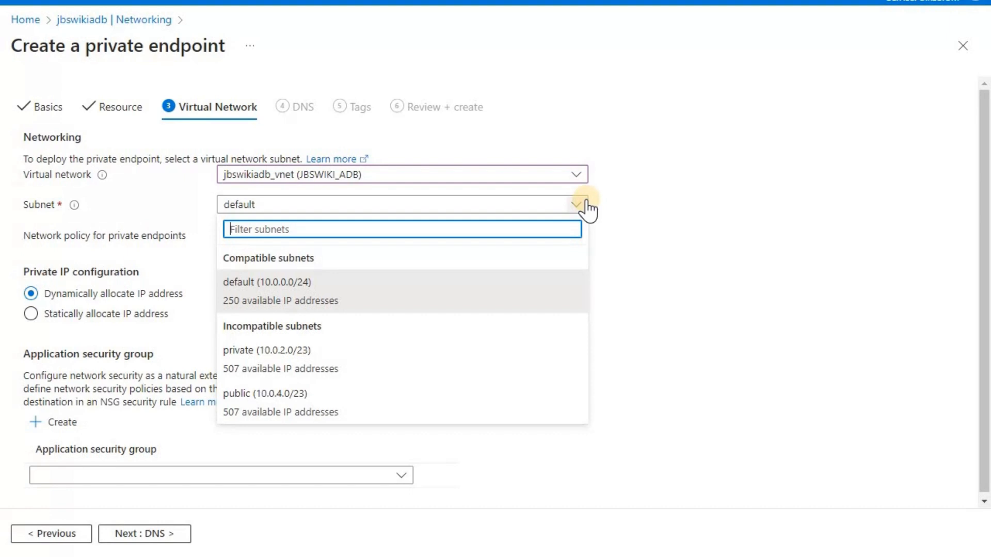
Keep the default subnet (10.0.0.0/24) and proceed to DNS
left_click(353, 302)
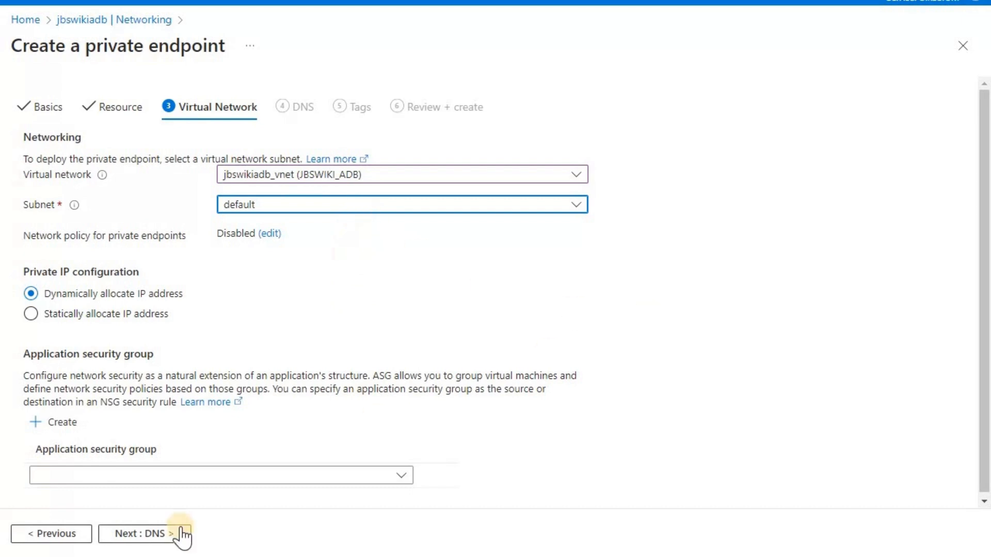
left_click(310, 271)
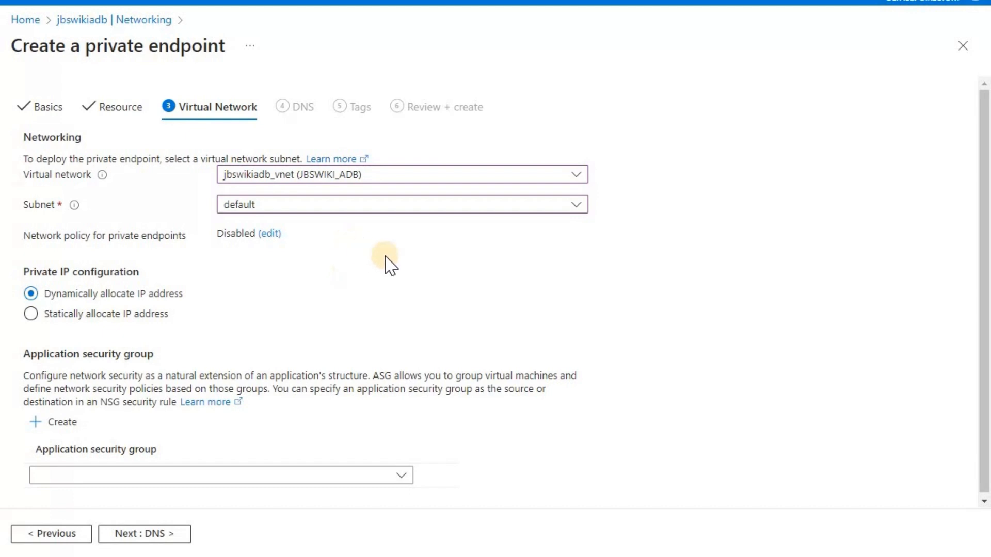
left_click(163, 535)
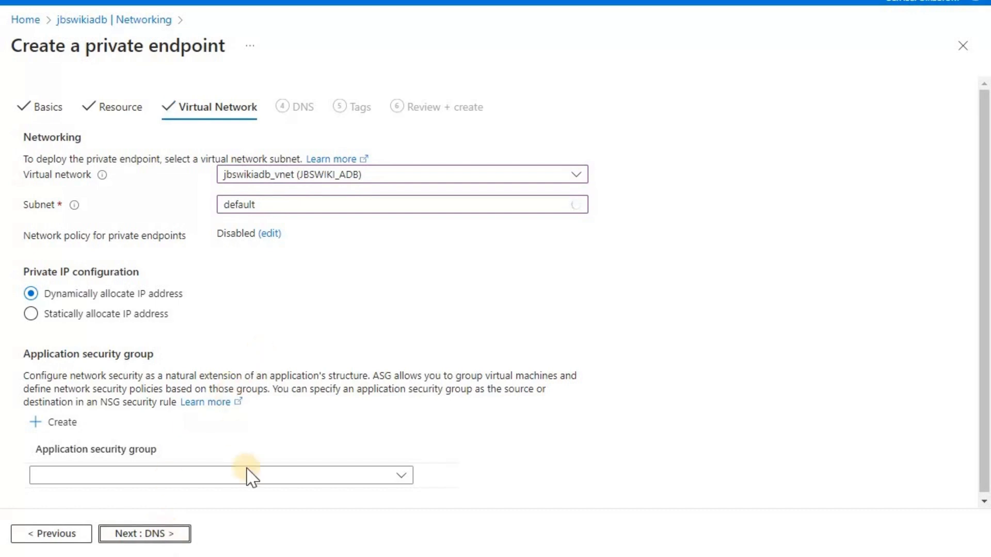
Advance the pe_jbswikiadb_browser_auth wizard through DNS, Tags and Review, then create it once validation passes
left_click(161, 536)
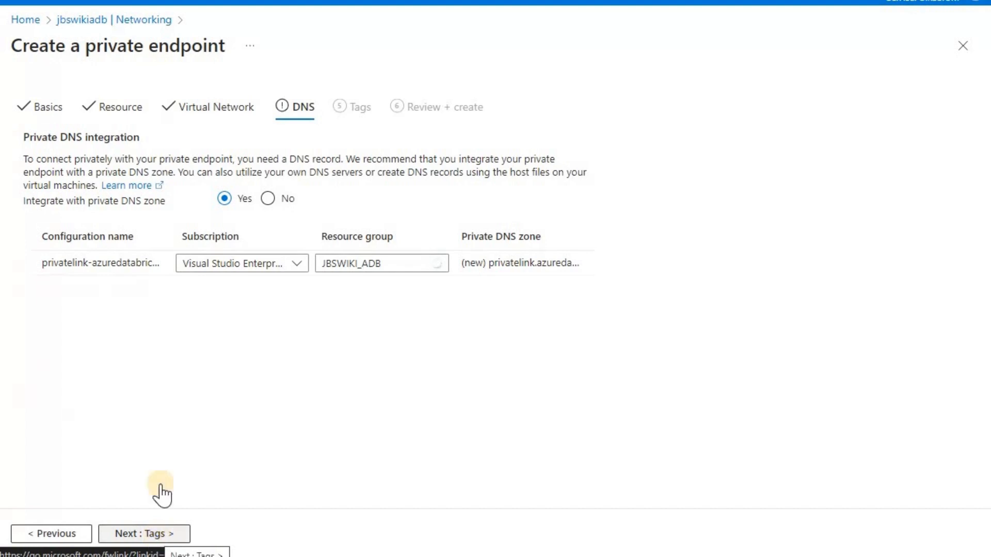
left_click(116, 536)
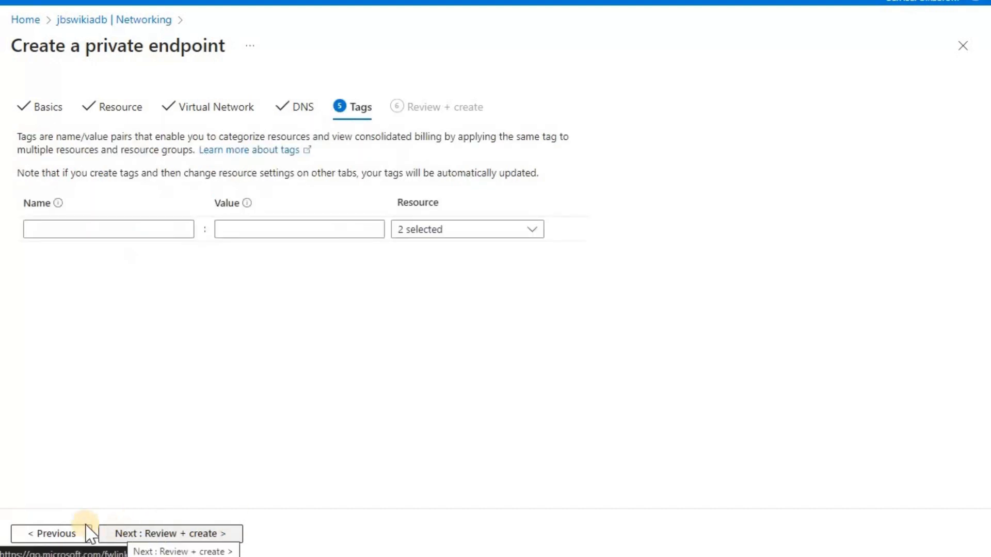
left_click(161, 535)
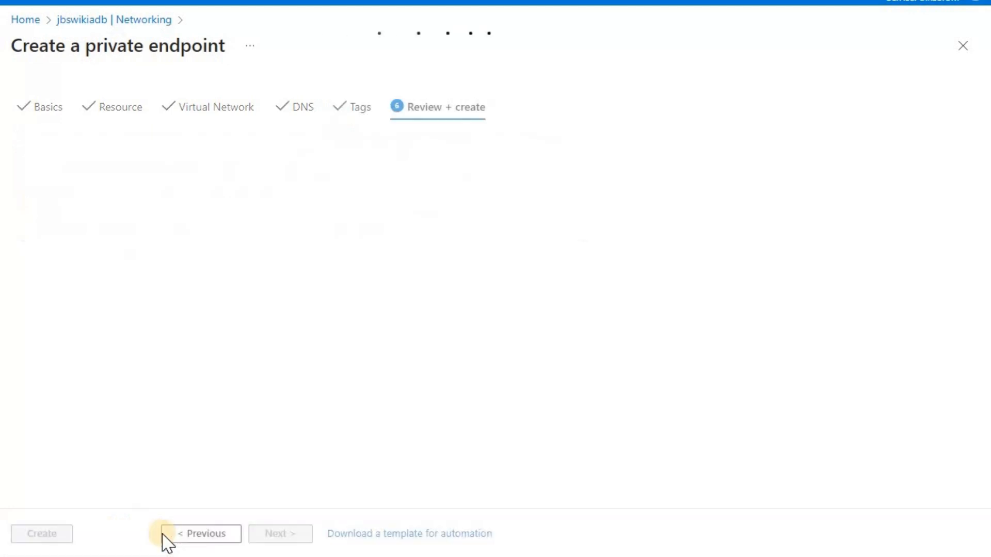
left_click(44, 534)
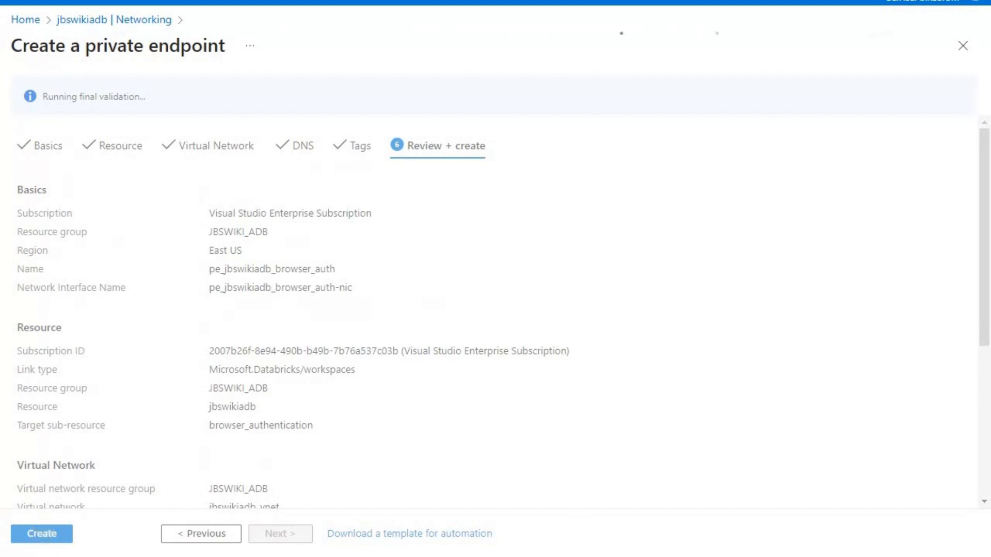
left_click(41, 534)
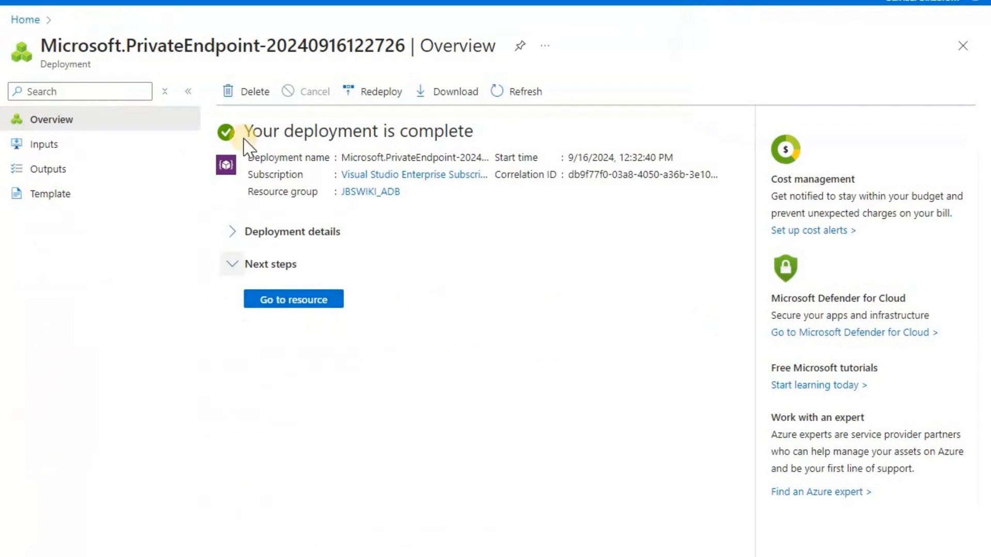
Check jbswikiadb's private endpoint connections for pe_jbswikiadb_browser_auth as Approved, then start a second endpoint
left_click(309, 303)
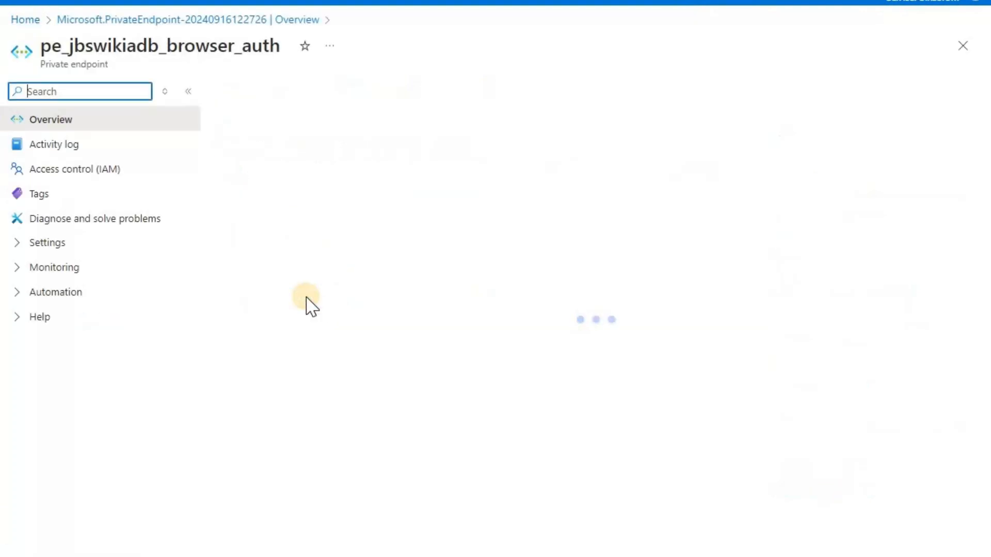
left_click(25, 19)
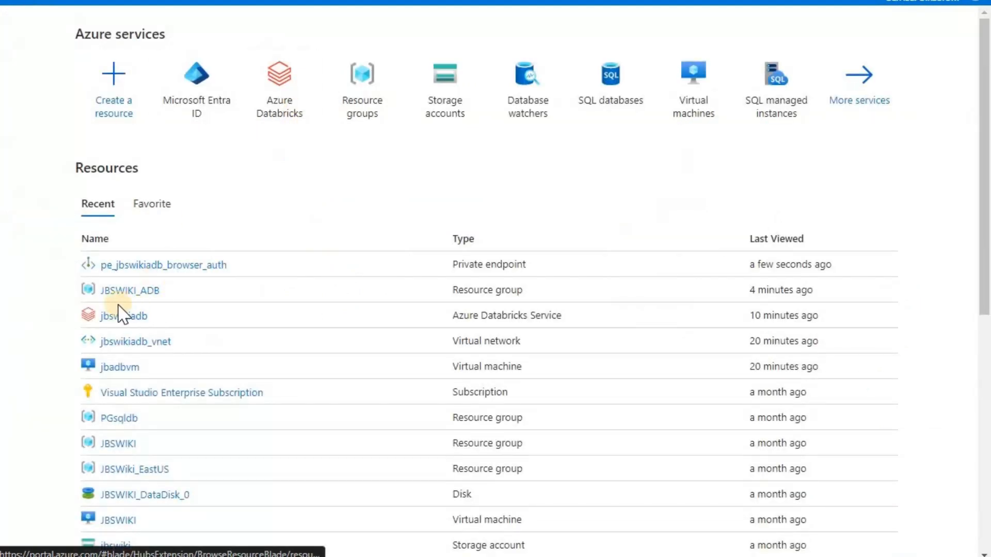
left_click(122, 317)
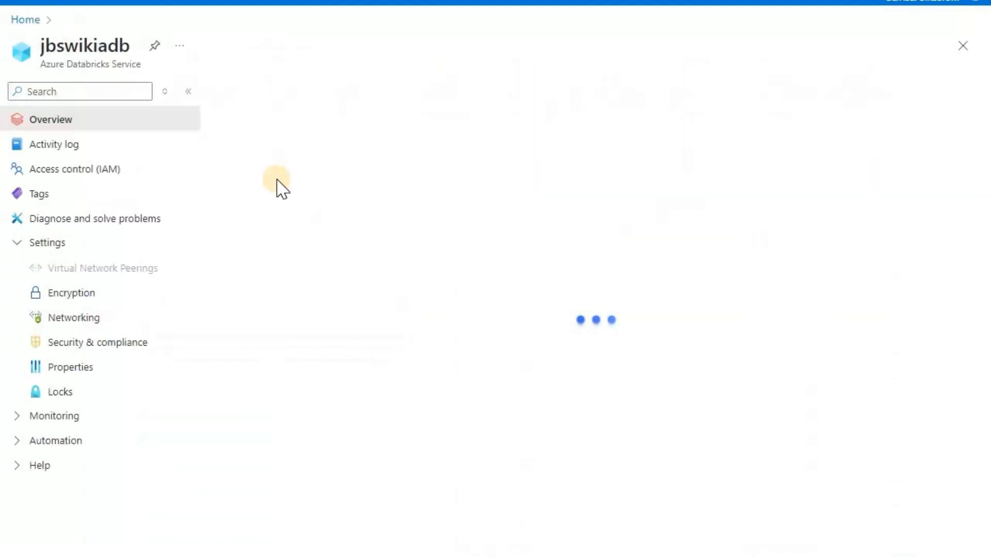
left_click(95, 326)
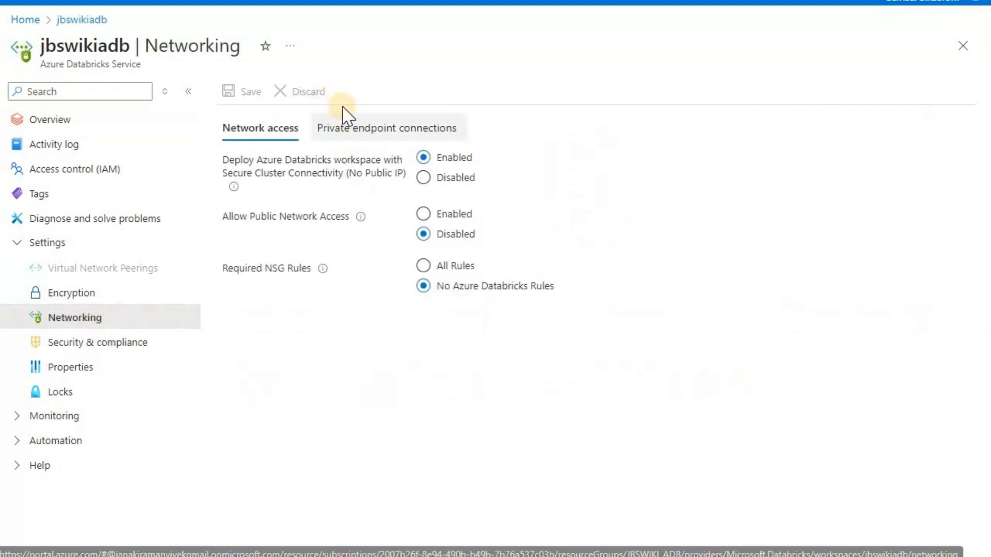
left_click(347, 128)
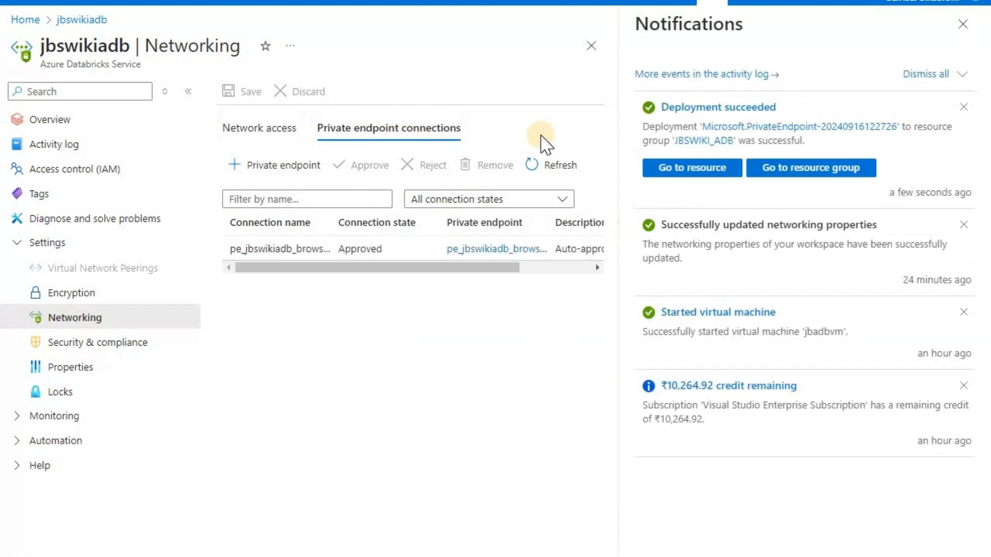
left_click(963, 24)
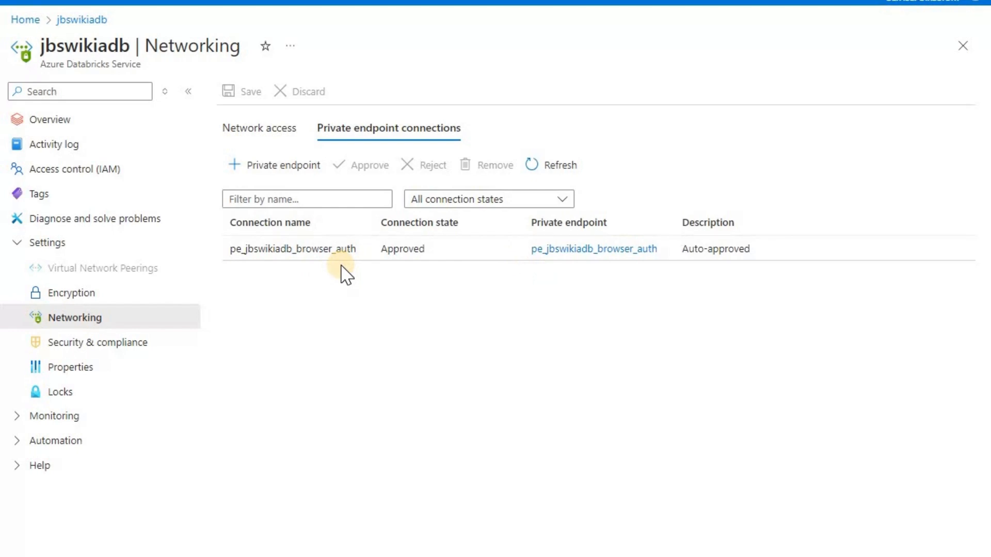
left_click(270, 167)
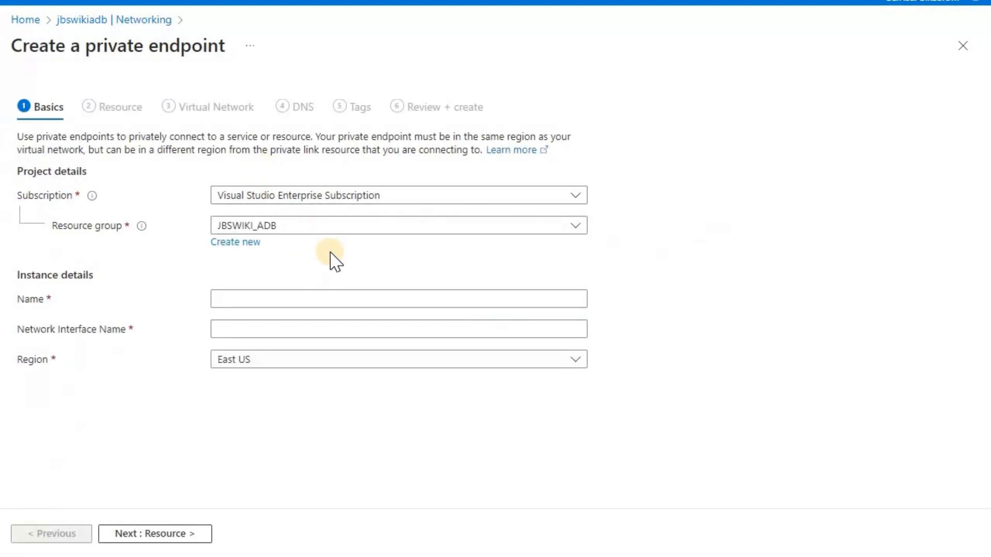
Name the second endpoint pe_jbswikiadb_data_control_plane and target the databricks_ui_api sub-resource
left_click(322, 299)
type("pe_jbswiki")
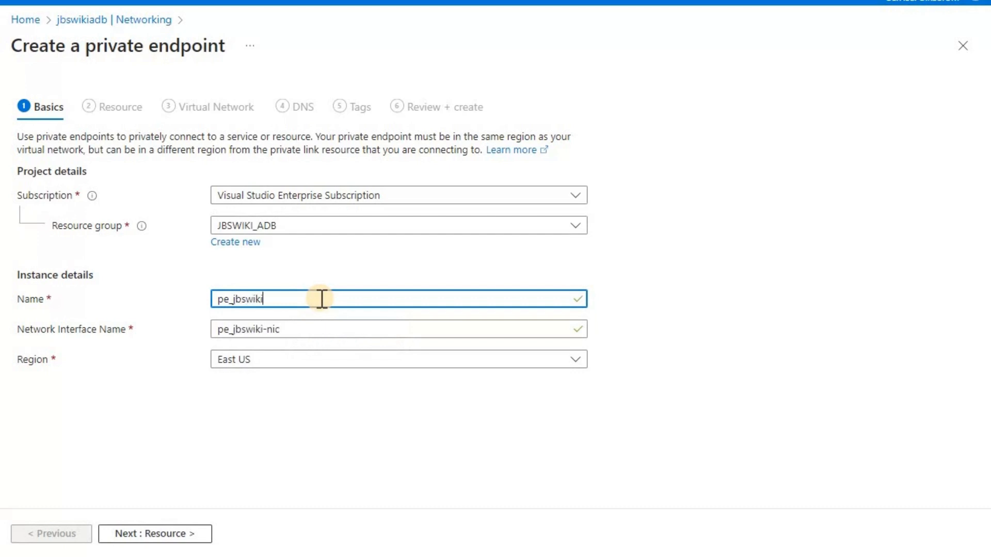
type("adb_dat")
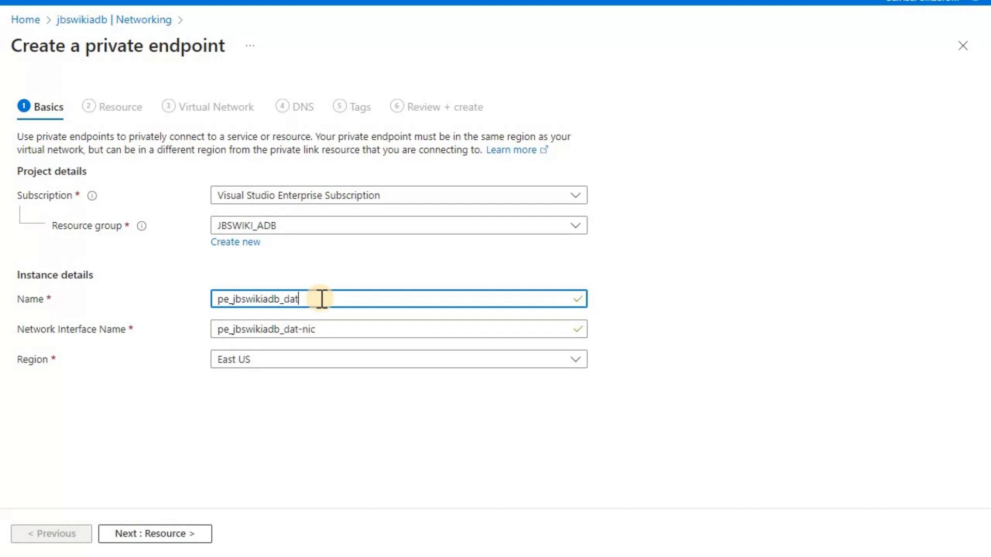
type("a_control_plane")
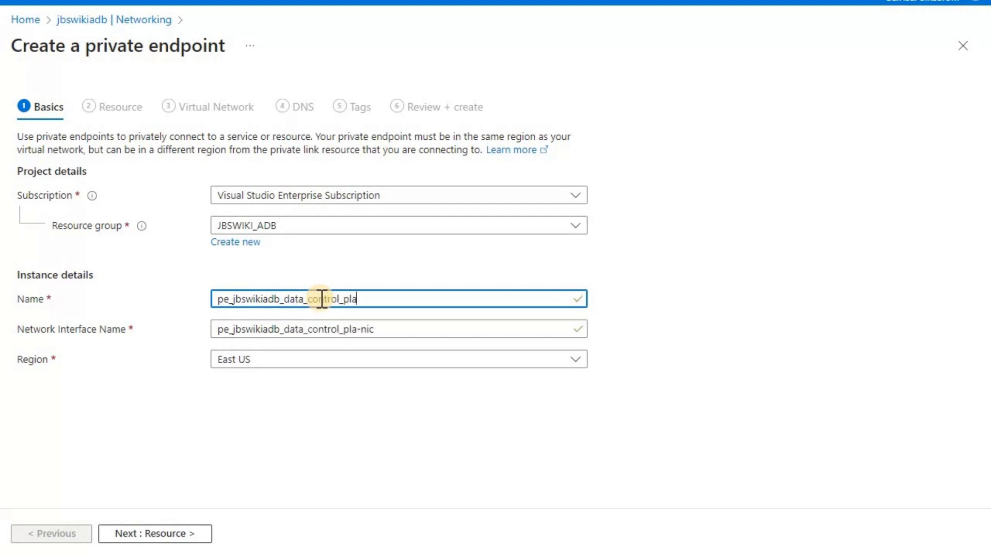
left_click(173, 537)
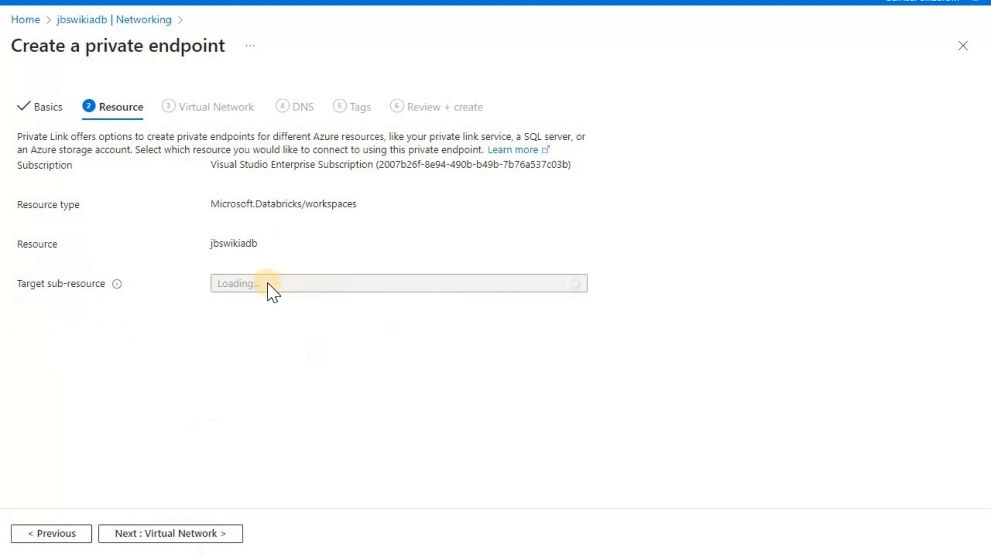
left_click(267, 284)
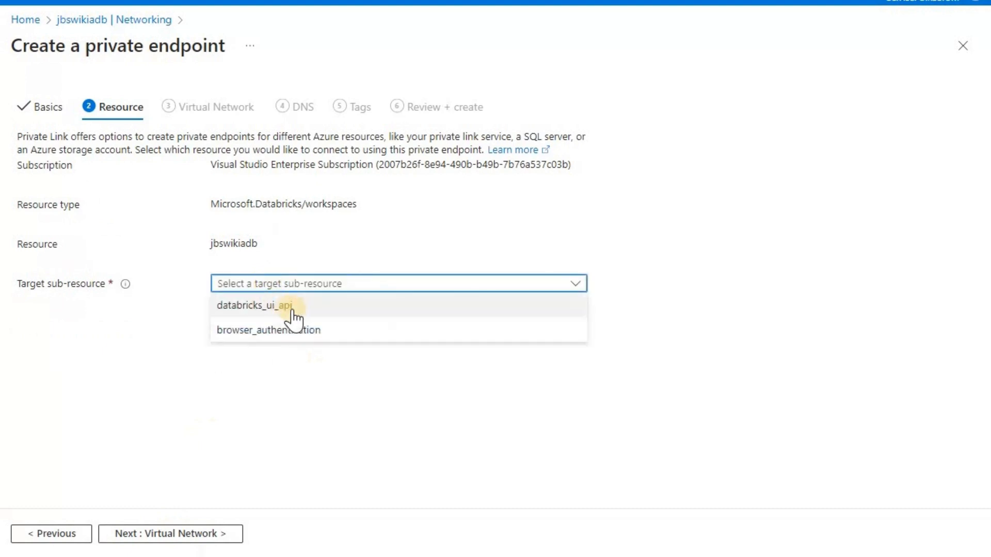
left_click(304, 311)
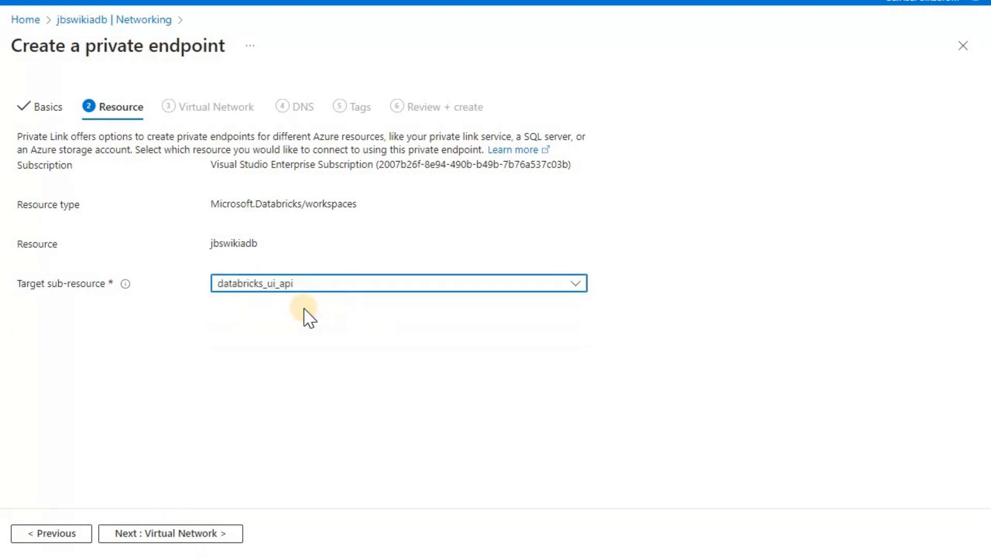
Place the endpoint in the jbswikiadb_vnet virtual network
left_click(199, 536)
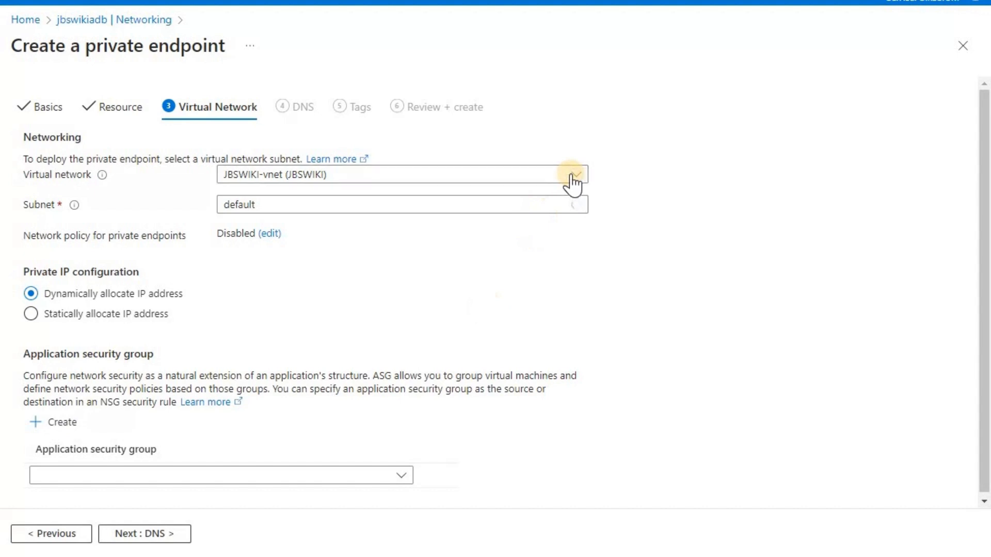
left_click(572, 175)
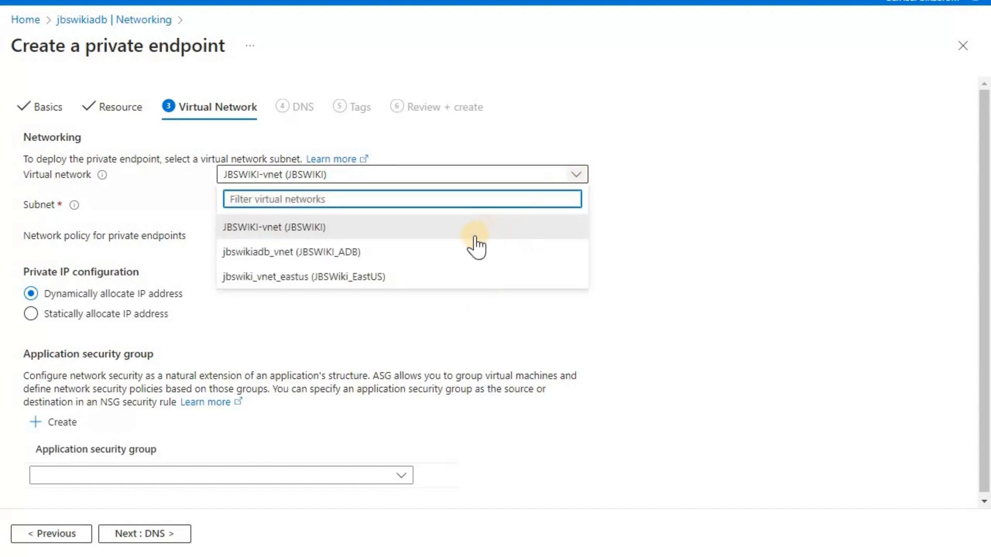
left_click(451, 261)
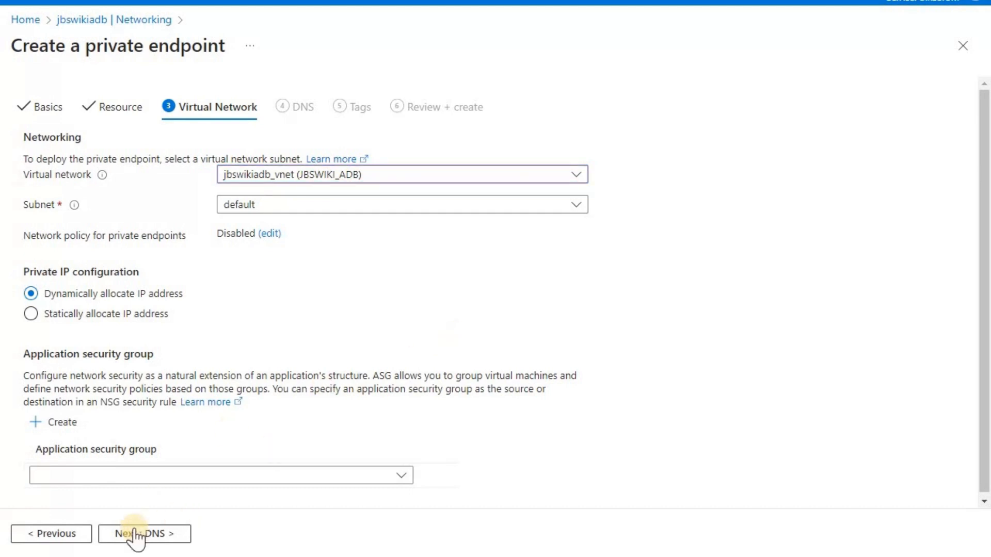
Advance past the DNS and Tags steps to the Review + create validation page
left_click(172, 535)
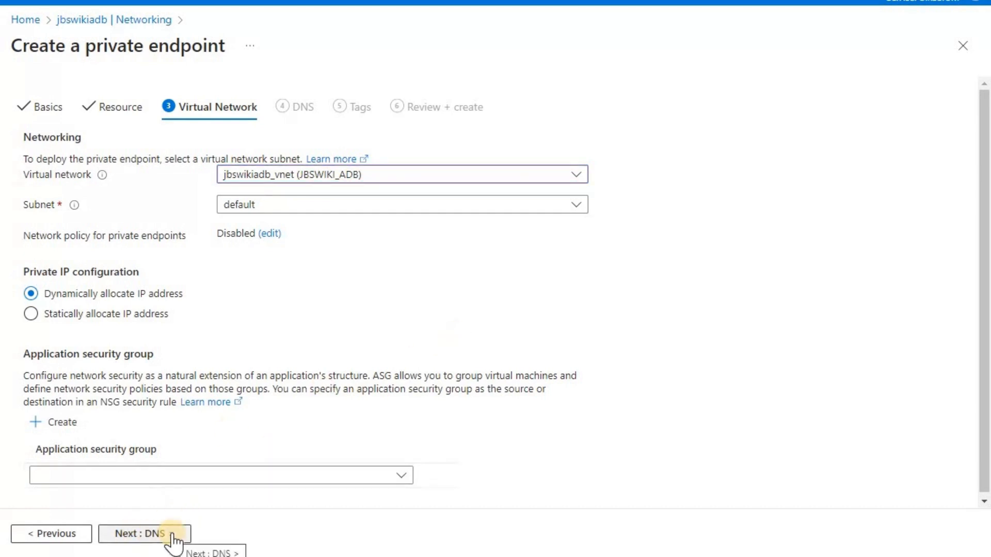
left_click(172, 536)
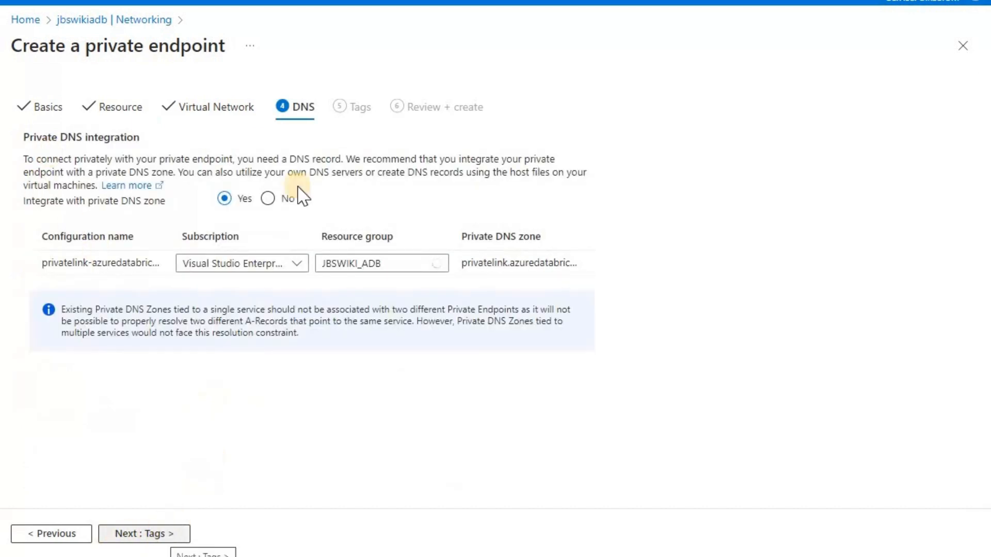
left_click(144, 537)
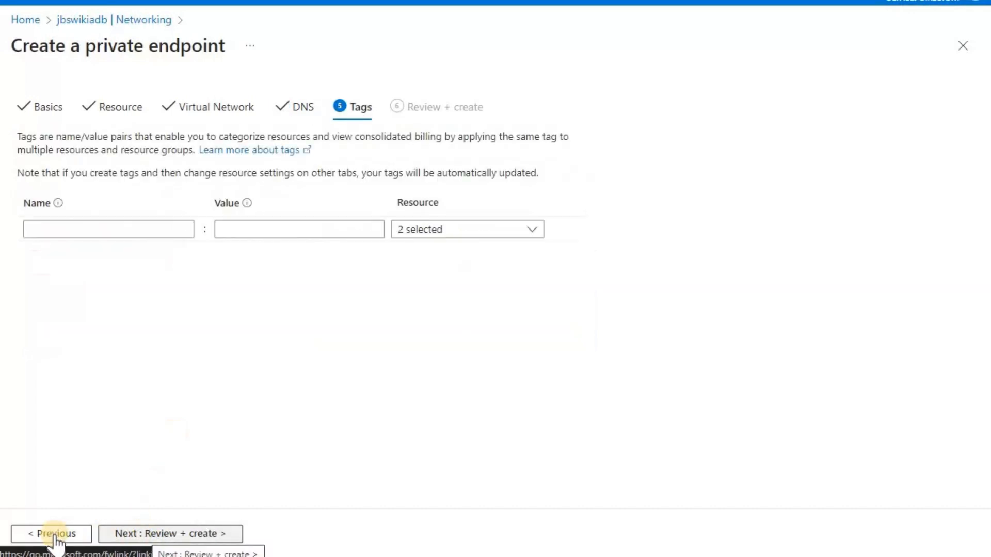
left_click(168, 536)
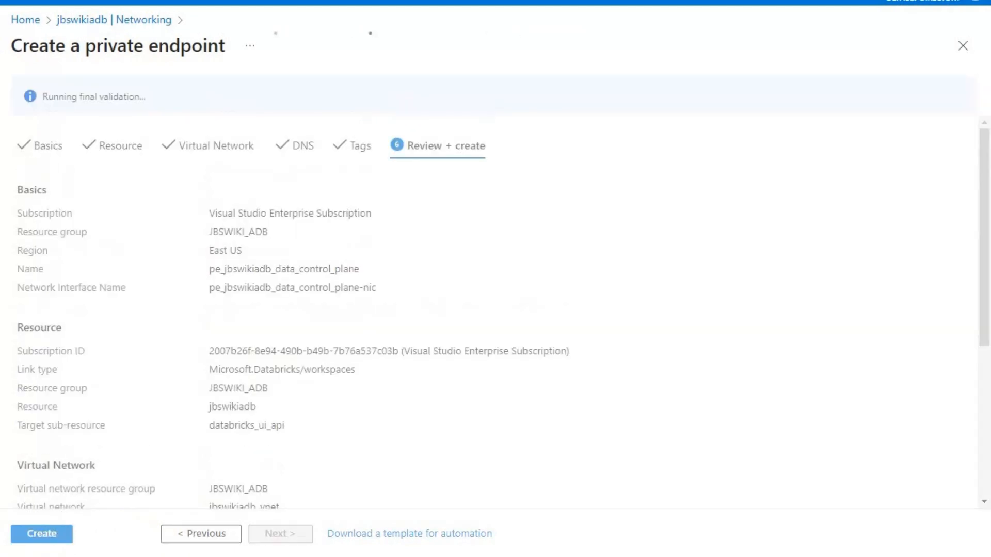
Submit the pe_jbswikiadb_data_control_plane private endpoint for deployment after validation passes
left_click(54, 533)
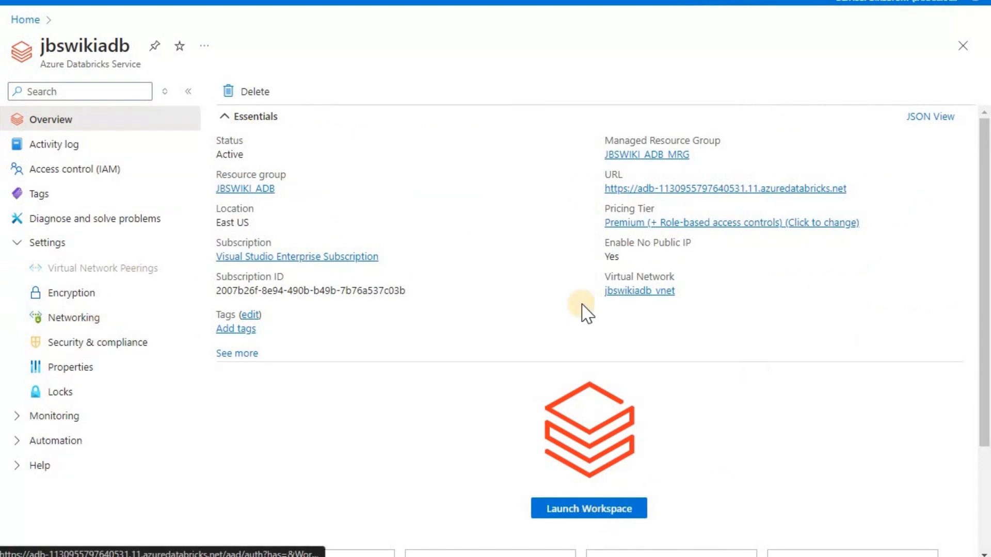
Launch the Databricks workspace, open jbswikiadb's Networking, and switch to the Databricks browser tab
left_click(569, 513)
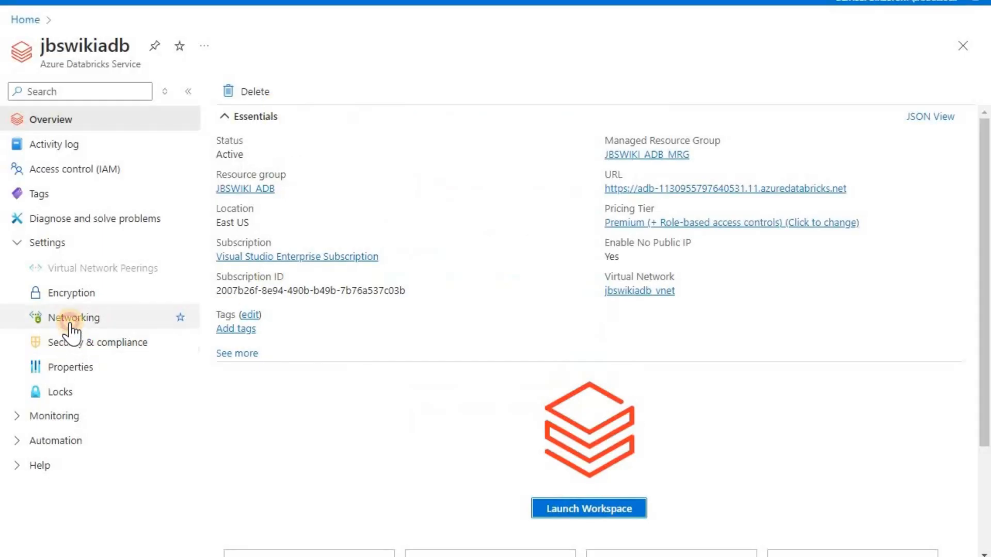
left_click(71, 322)
left_click(423, 234)
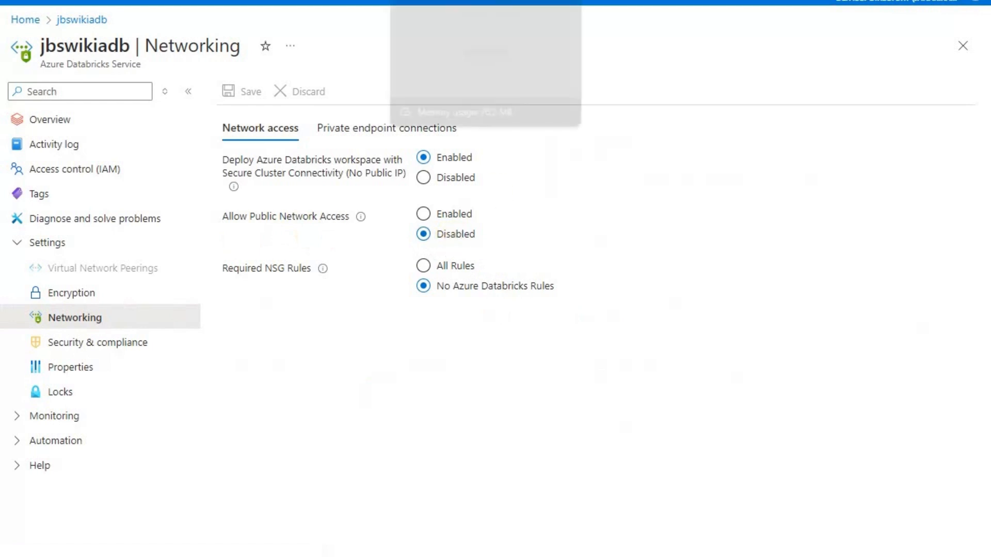
left_click(454, 1)
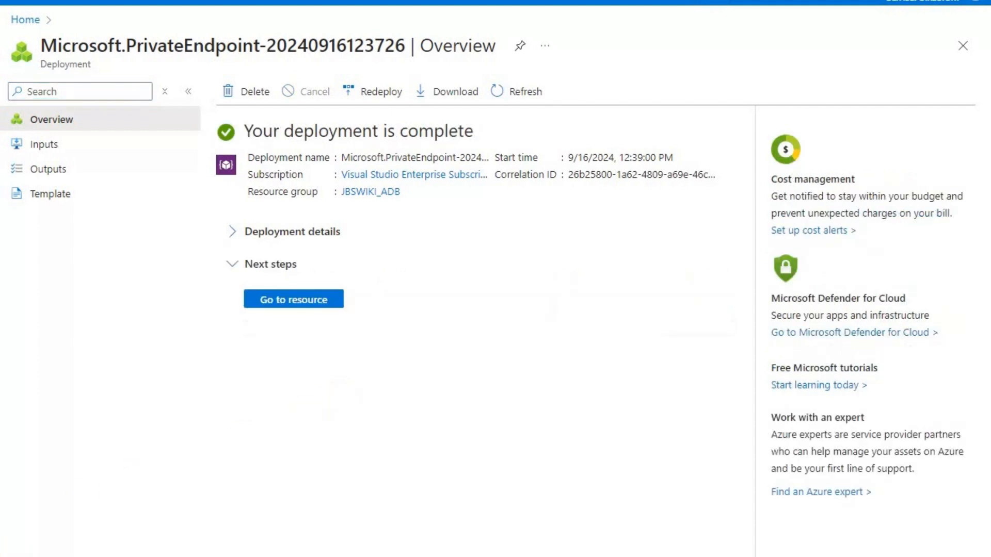
Refresh jbswikiadb's private endpoint connections to show both endpoints Approved, then bring up the remote desktop
left_click(27, 21)
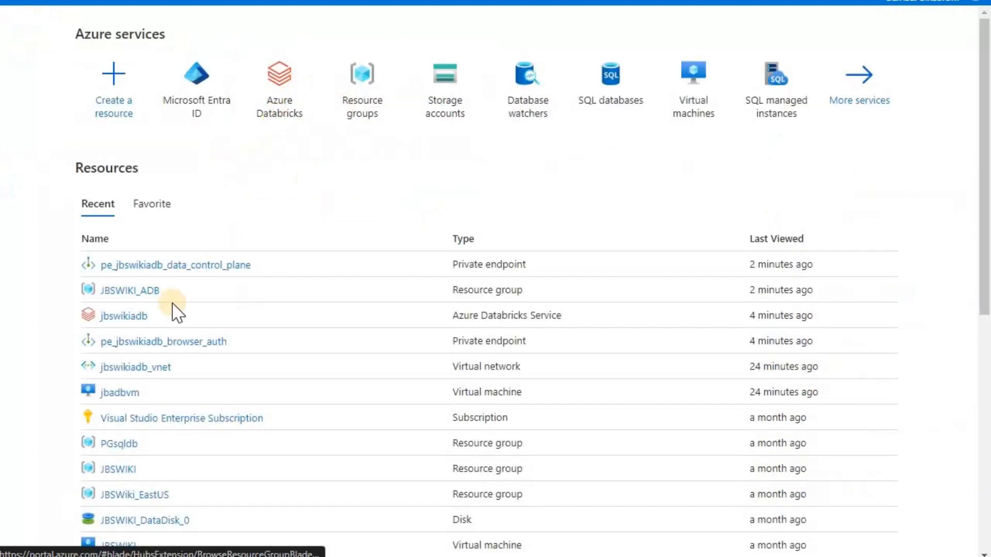
left_click(122, 321)
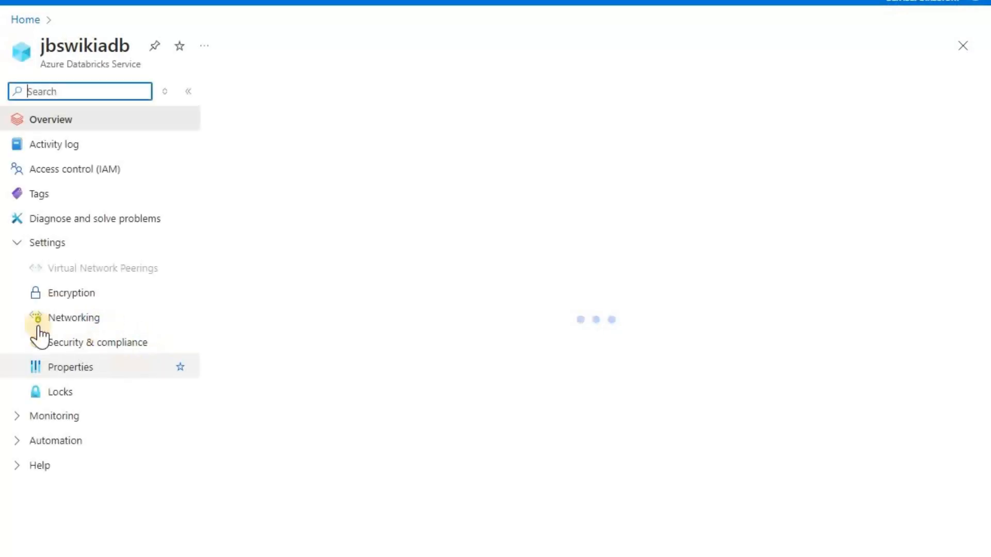
left_click(60, 323)
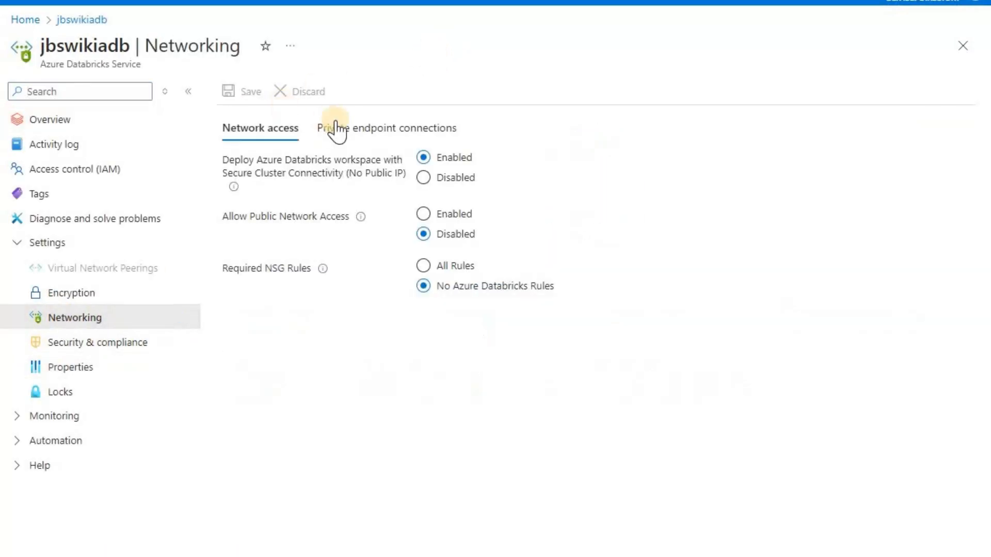
left_click(336, 130)
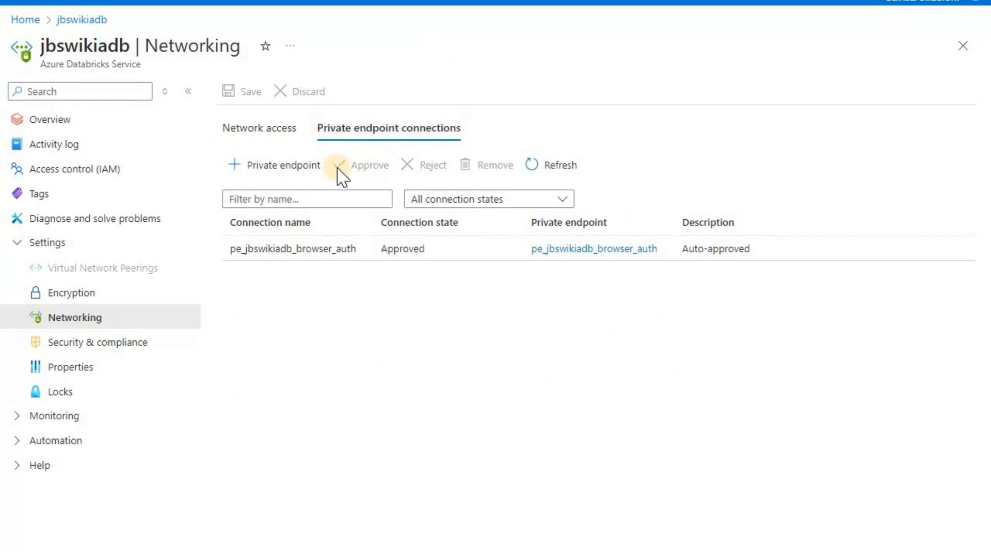
left_click(567, 167)
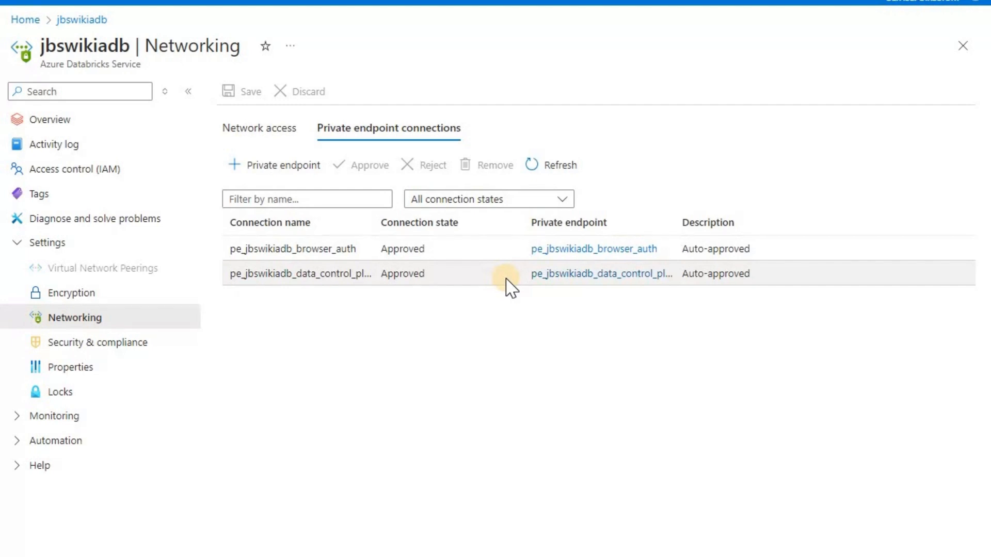
mouse_move(713, 556)
left_click(683, 537)
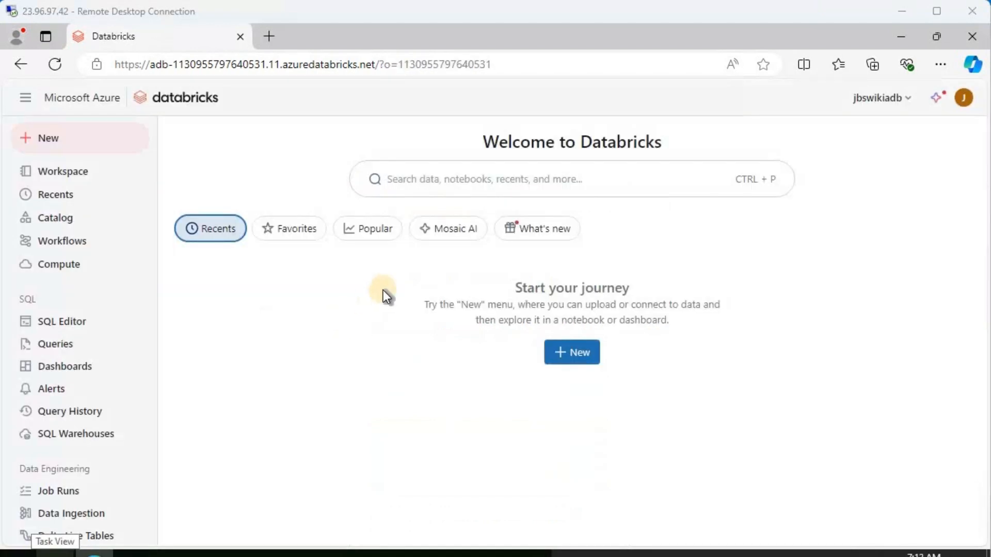
On the VM, load the workspace login.html URL in a new tab and sign in with Microsoft Entra ID
left_click(963, 99)
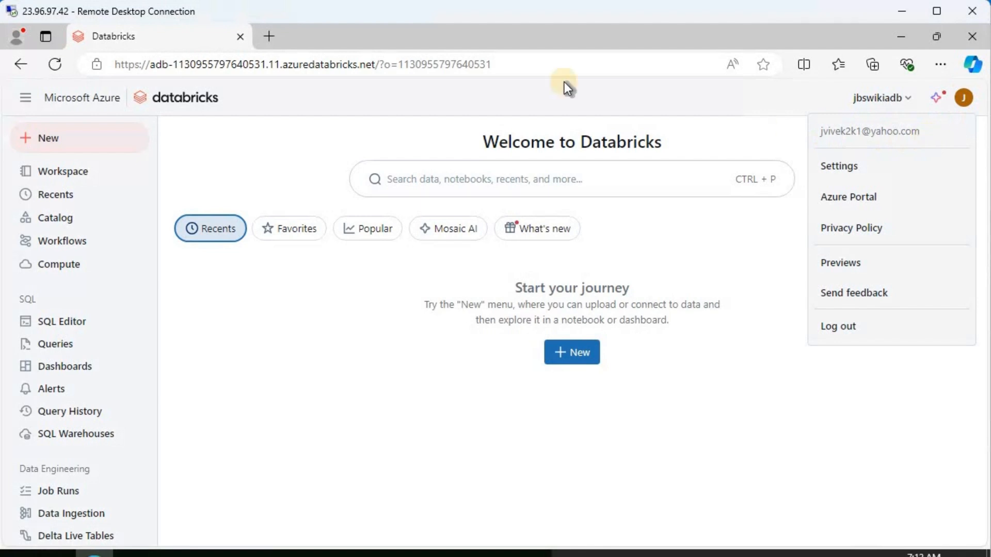
left_click(271, 40)
type("https://adb-1130955797640531.11.azuredatabricks.net/login.html")
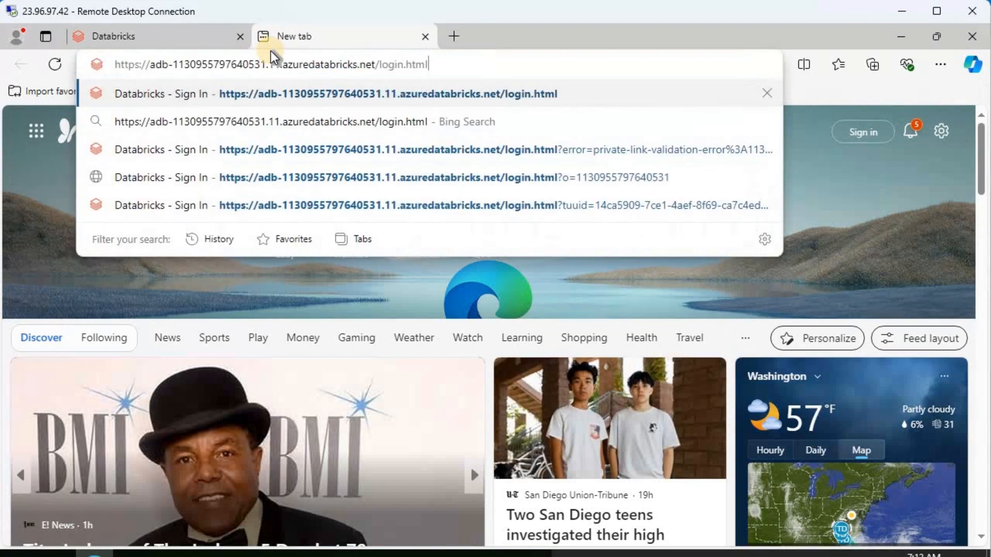
key("Return")
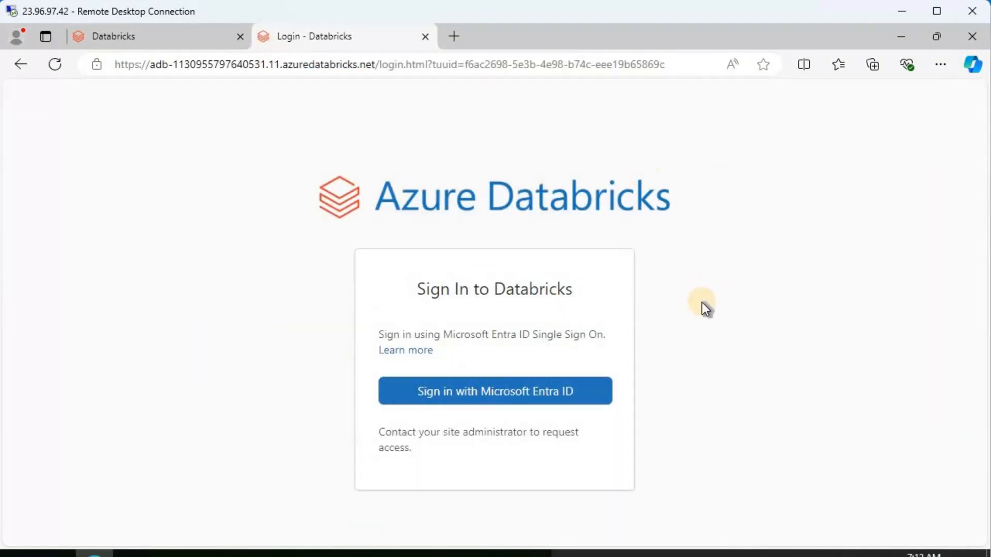
left_click(499, 402)
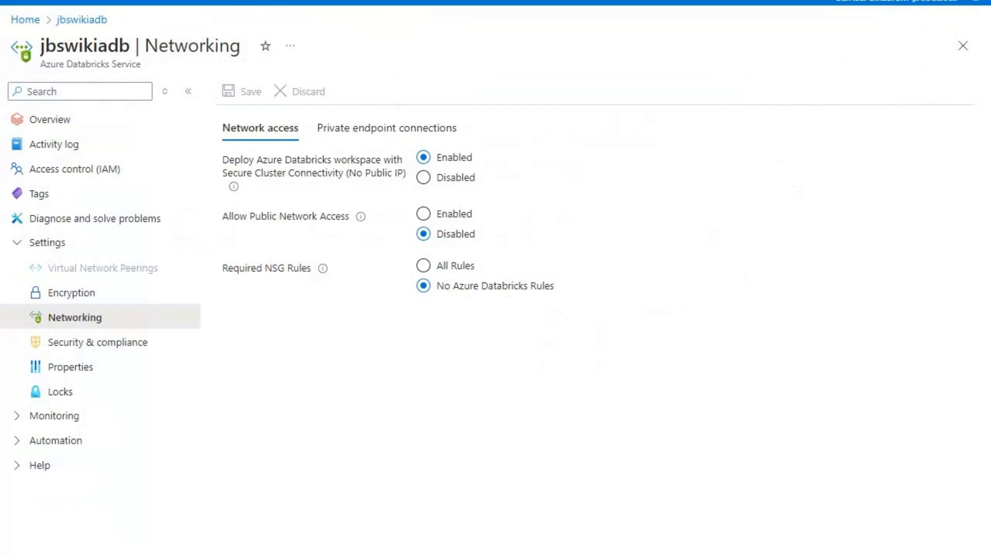
Go back to the jbswikiadb overview in the portal and launch the Databricks workspace
left_click(387, 128)
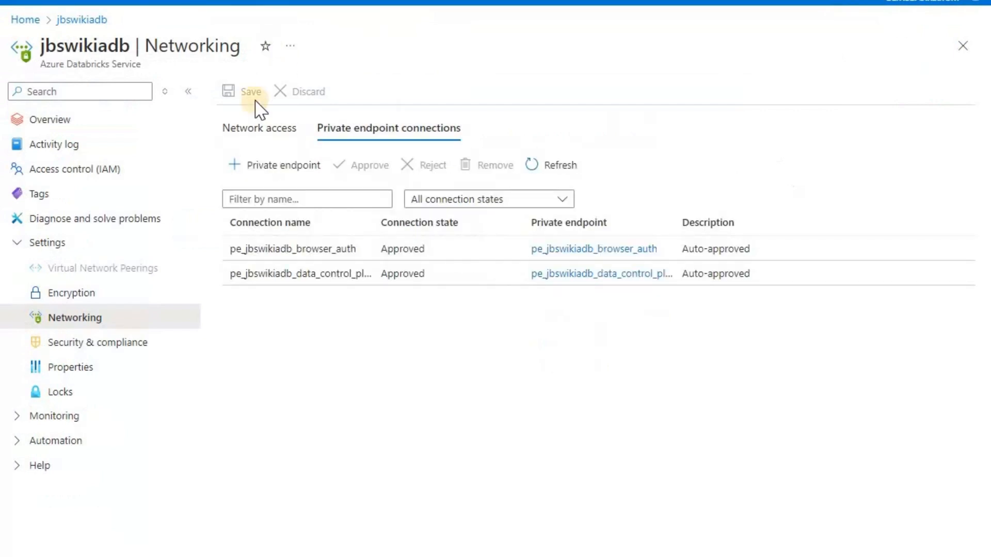
left_click(65, 121)
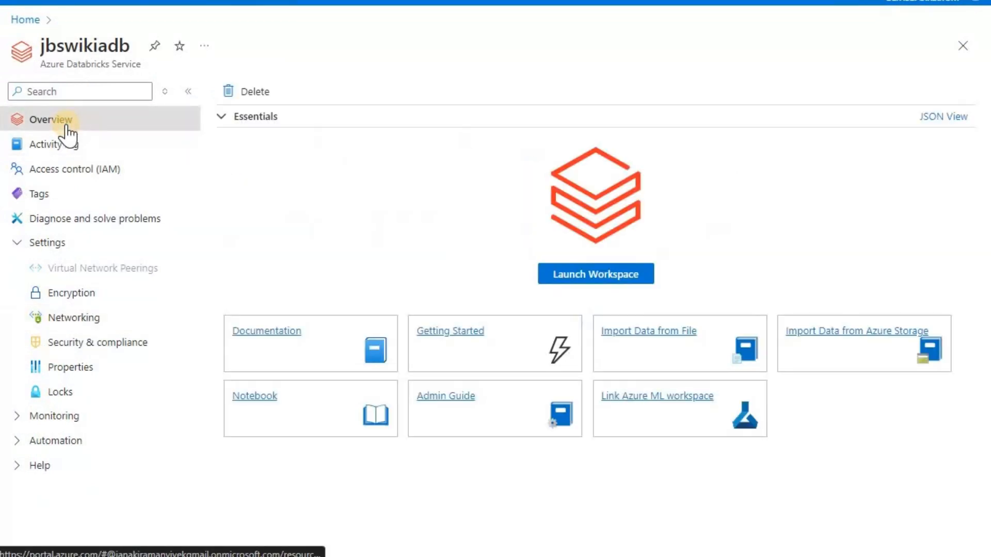
left_click(599, 274)
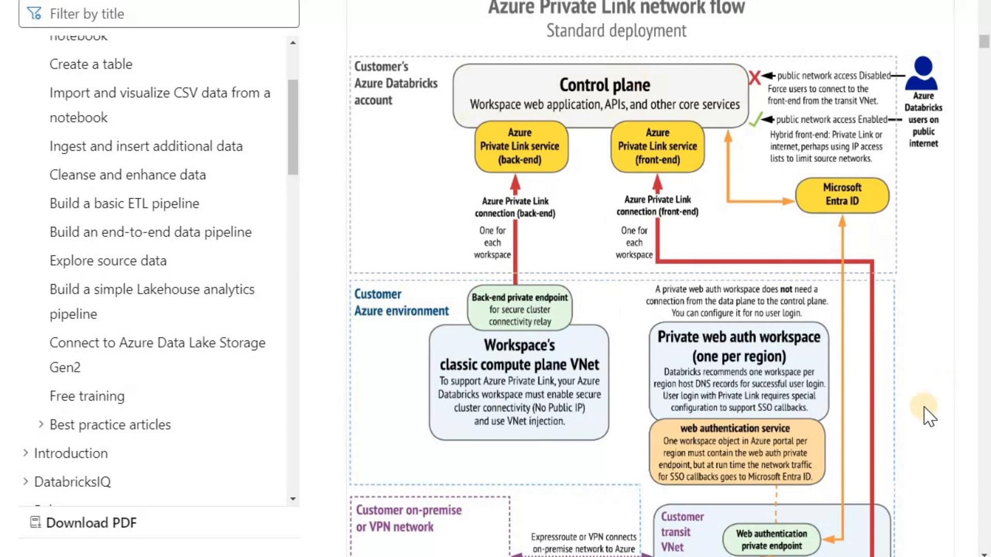
scroll(928, 417, "down", 5)
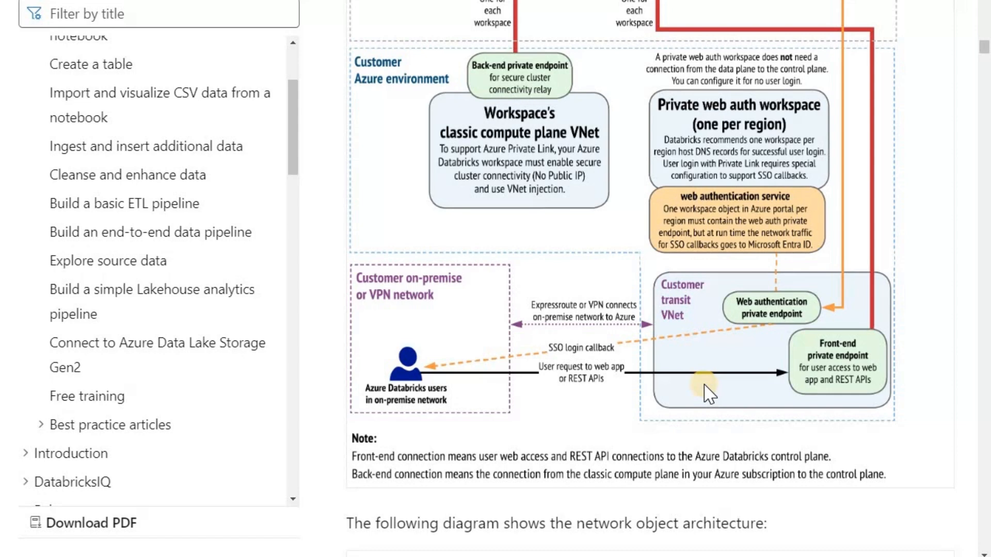
scroll(710, 395, "up", 4)
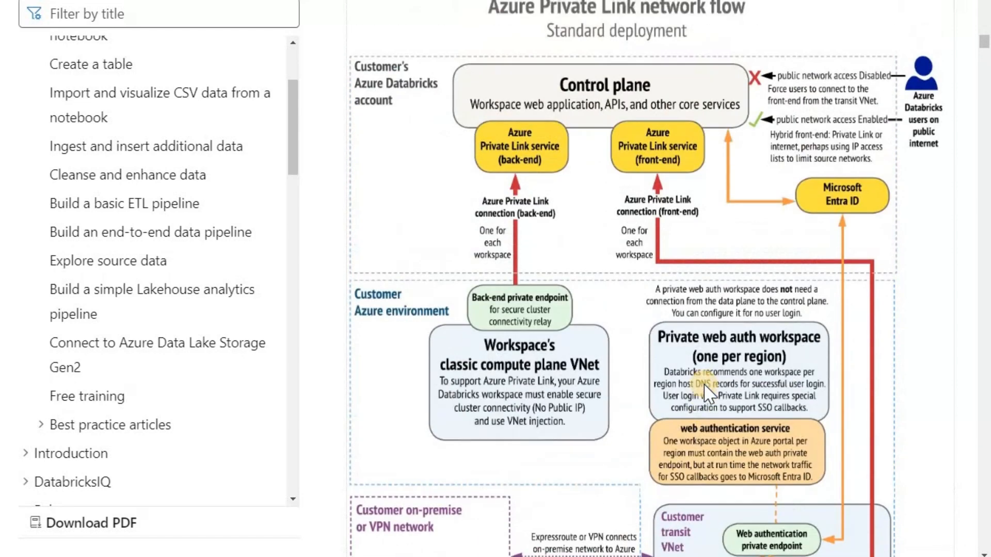